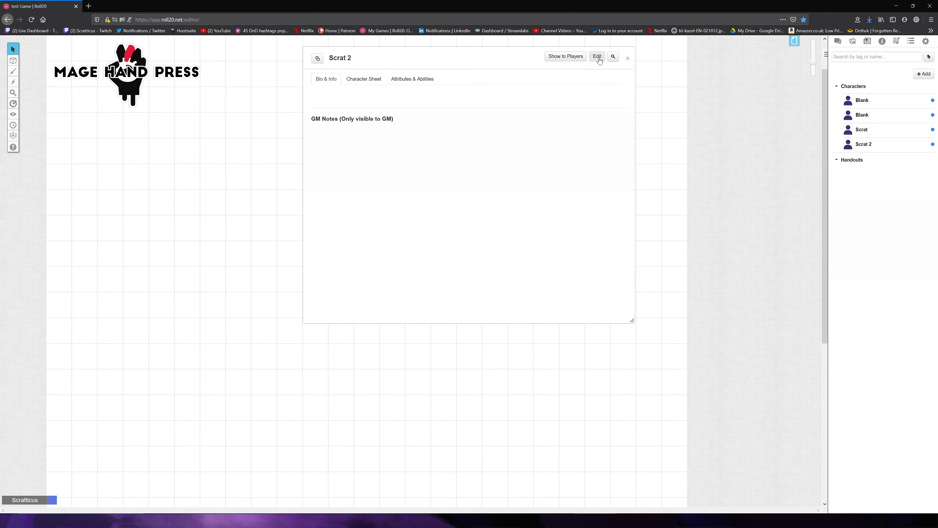
Start building the Scrat 2 character sheet with the Charactermancer and proceed to the race stage.
{"action": "left_click", "coordinate": [364, 79]}
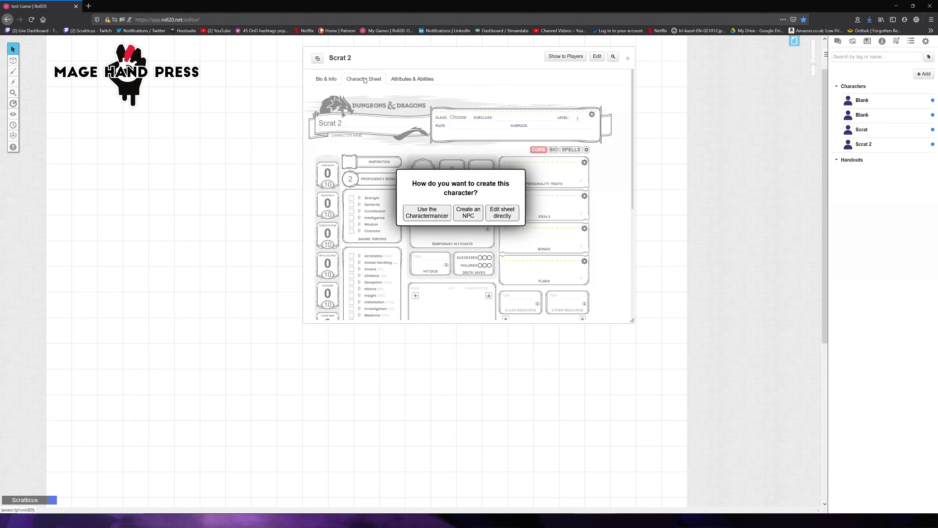
{"action": "left_click", "coordinate": [438, 214]}
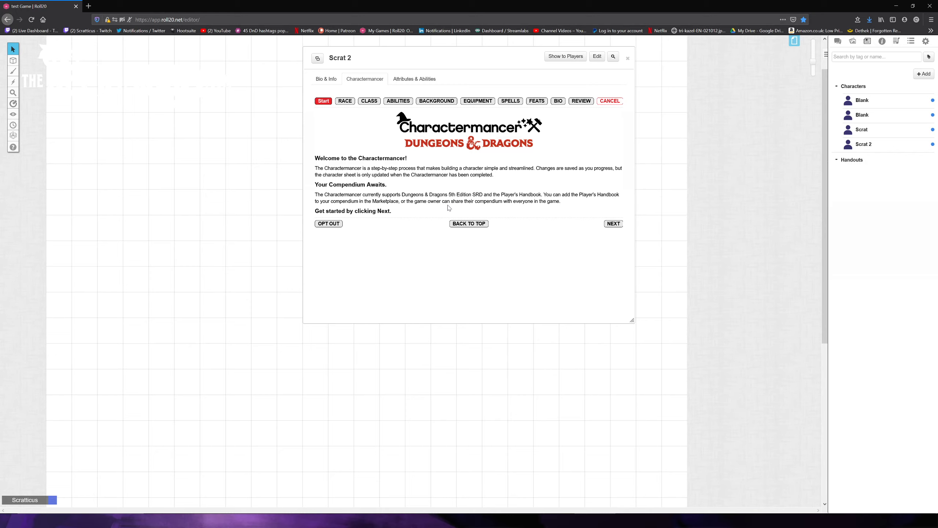
{"action": "left_click", "coordinate": [612, 224]}
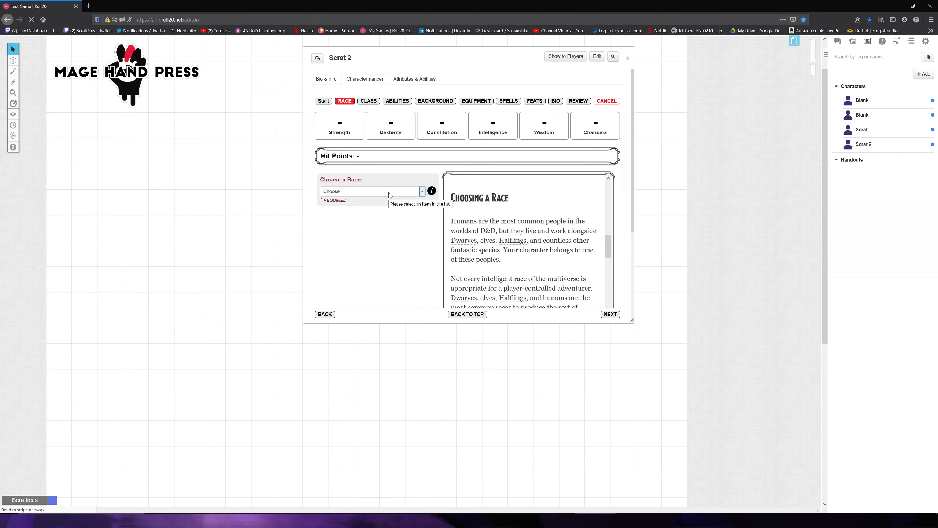
Choose Dwarf (PHB) as the race and look through its racial details.
{"action": "left_click", "coordinate": [394, 195]}
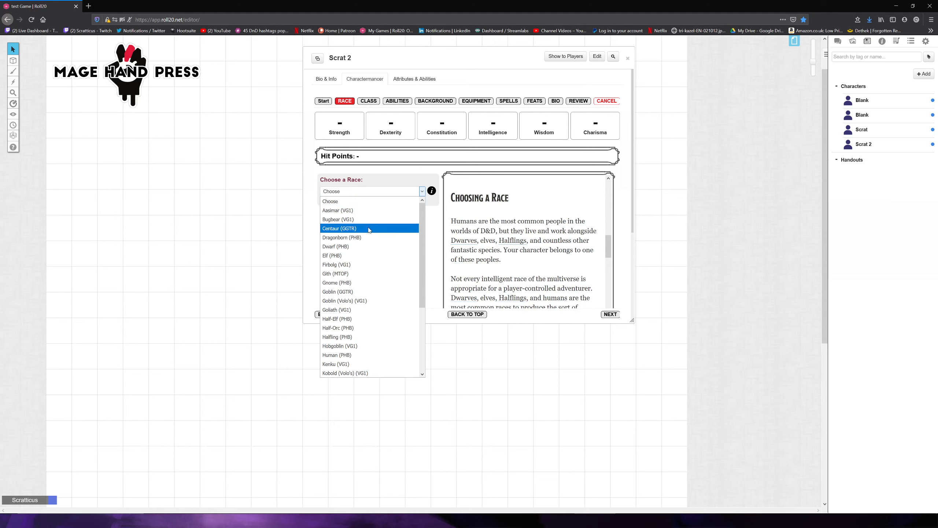
{"action": "left_click", "coordinate": [362, 251]}
{"action": "scroll", "coordinate": [382, 233], "scroll_direction": "down", "scroll_amount": 10}
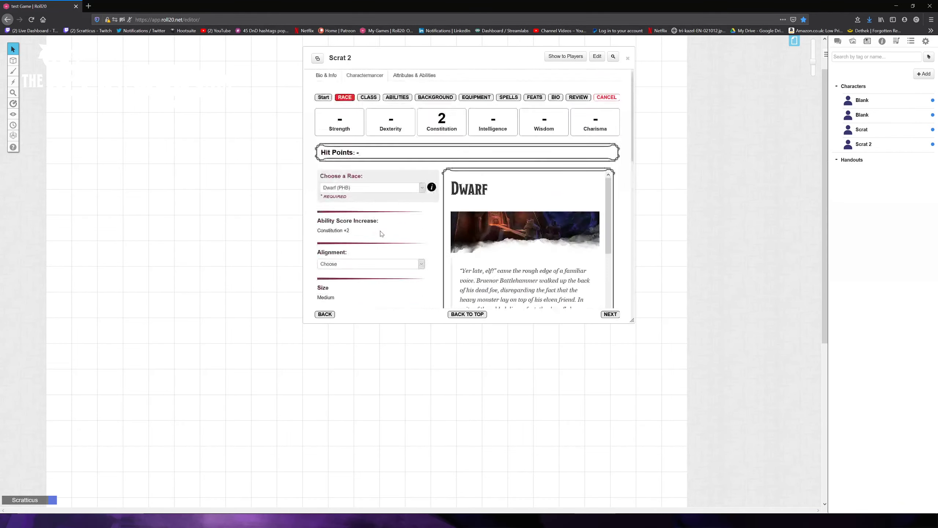
{"action": "scroll", "coordinate": [381, 231], "scroll_direction": "up", "scroll_amount": 10}
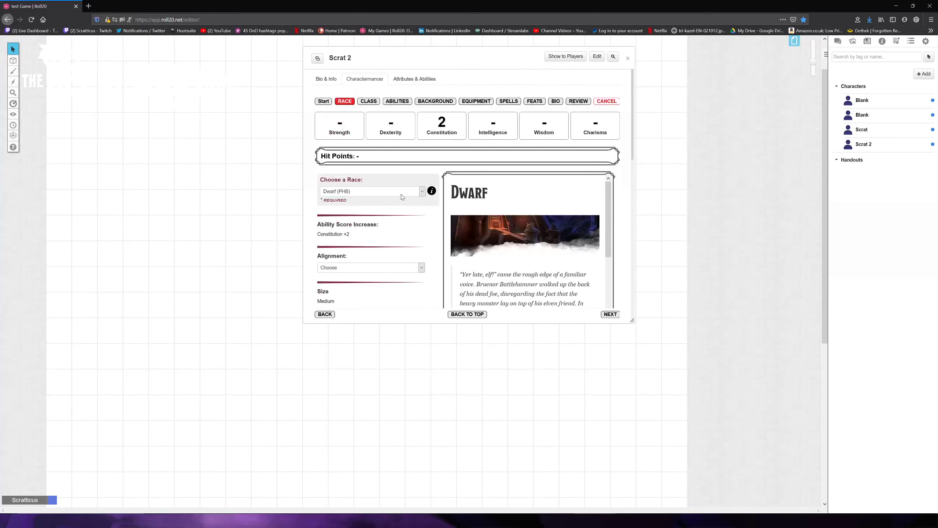
Switch the race to Custom and look through the custom race fields.
{"action": "left_click", "coordinate": [401, 192]}
{"action": "scroll", "coordinate": [397, 208], "scroll_direction": "down", "scroll_amount": 5}
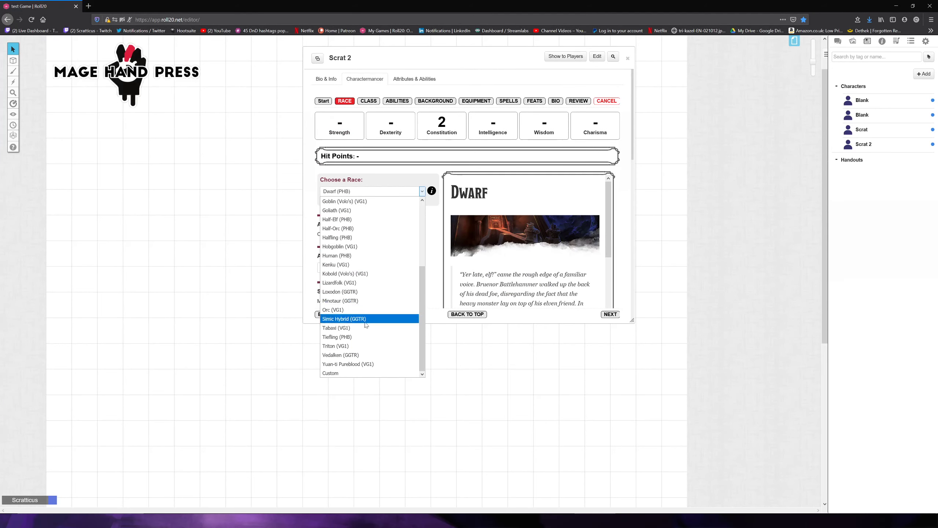
{"action": "left_click", "coordinate": [358, 374]}
{"action": "scroll", "coordinate": [372, 239], "scroll_direction": "down", "scroll_amount": 10}
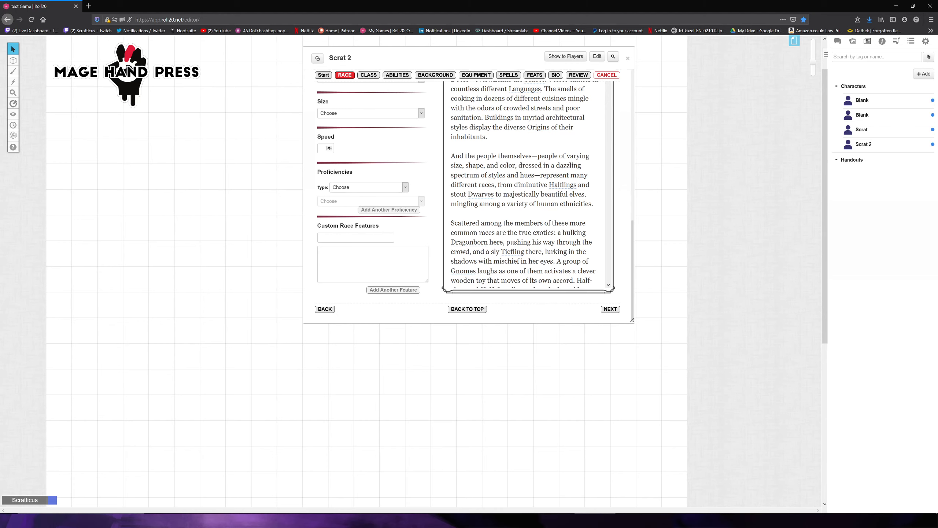
{"action": "scroll", "coordinate": [346, 184], "scroll_direction": "up", "scroll_amount": 5}
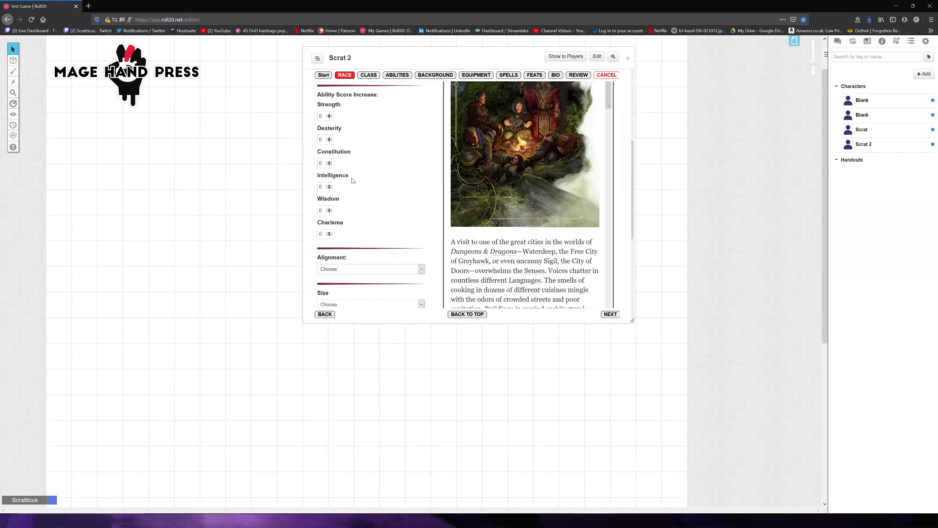
{"action": "scroll", "coordinate": [351, 184], "scroll_direction": "up", "scroll_amount": 4}
{"action": "scroll", "coordinate": [392, 187], "scroll_direction": "up", "scroll_amount": 2}
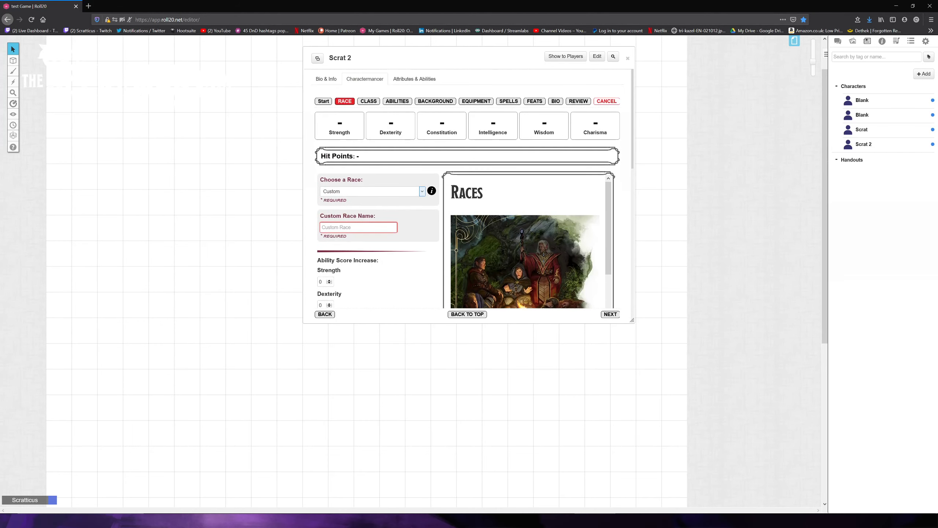
Set the race to Halfling (PHB) and continue to the class stage.
{"action": "left_click", "coordinate": [394, 190]}
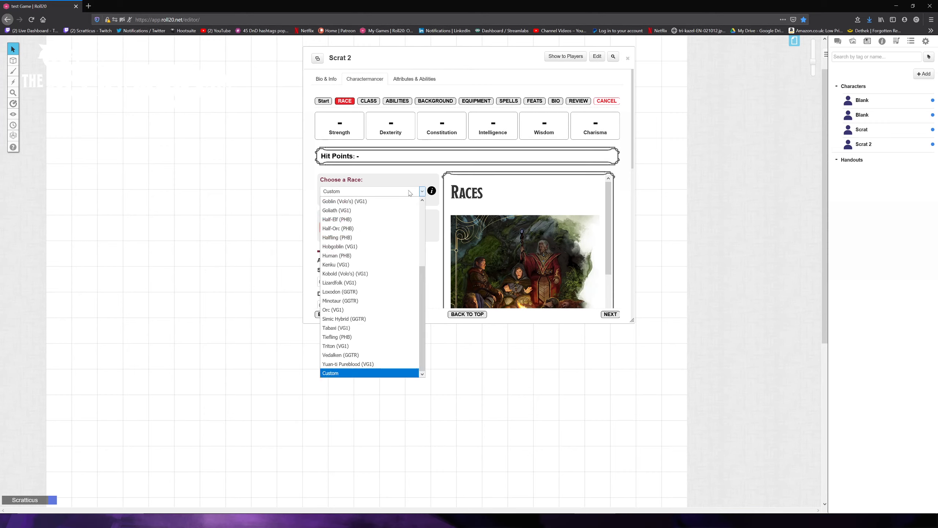
{"action": "left_click", "coordinate": [340, 237]}
{"action": "scroll", "coordinate": [388, 244], "scroll_direction": "down", "scroll_amount": 5}
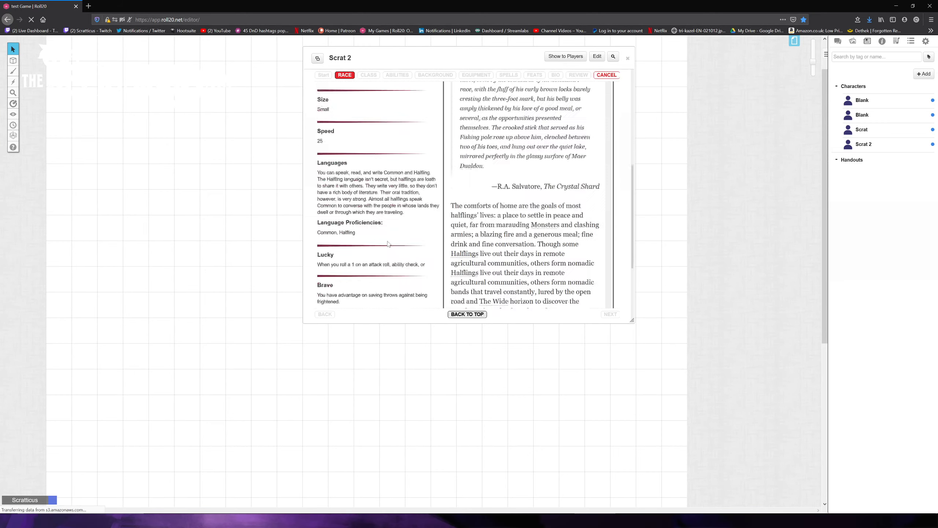
{"action": "scroll", "coordinate": [388, 244], "scroll_direction": "down", "scroll_amount": 3}
{"action": "left_click", "coordinate": [608, 309]}
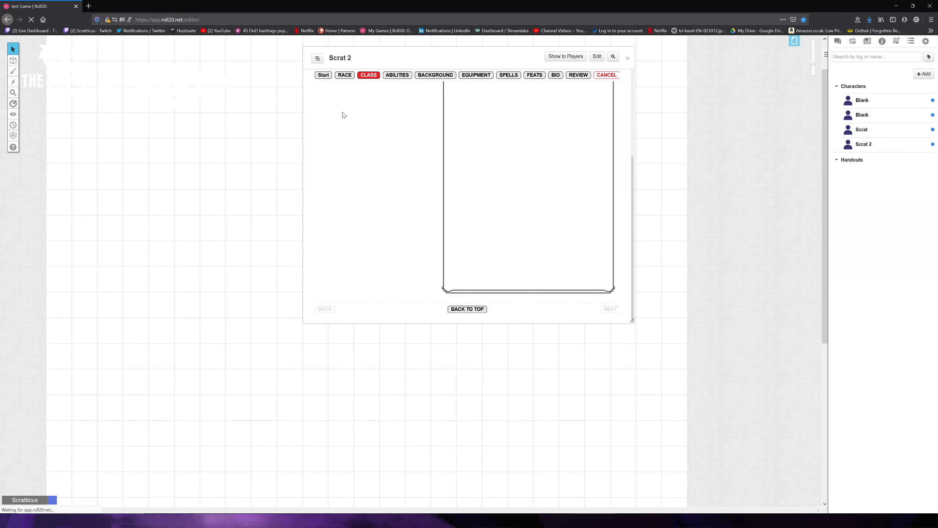
Choose Rogue (PHB) as the class and Intimidation as the first skill proficiency.
{"action": "left_click", "coordinate": [392, 191]}
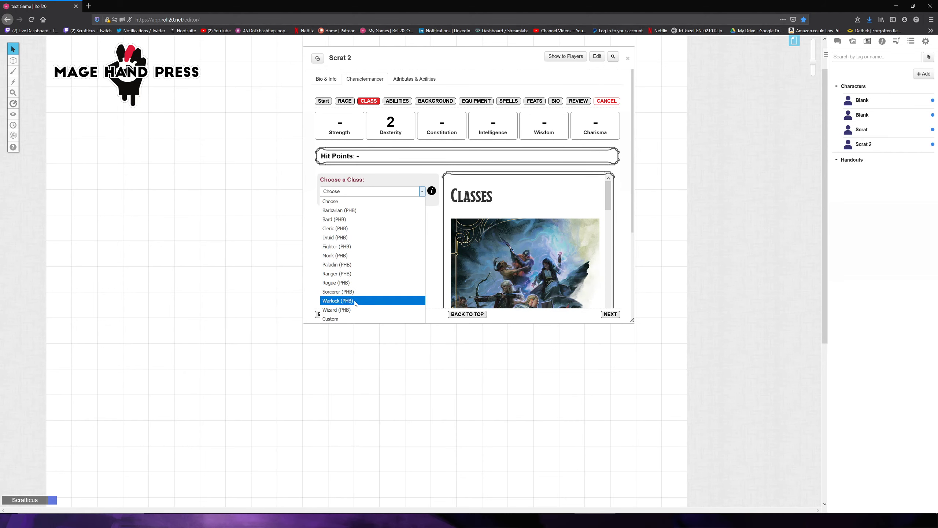
{"action": "left_click", "coordinate": [349, 283]}
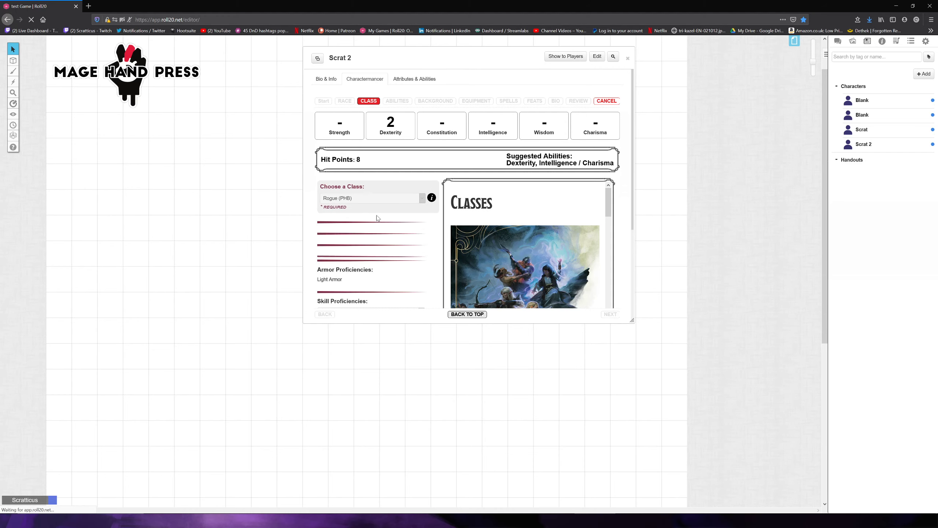
{"action": "scroll", "coordinate": [359, 222], "scroll_direction": "down", "scroll_amount": 5}
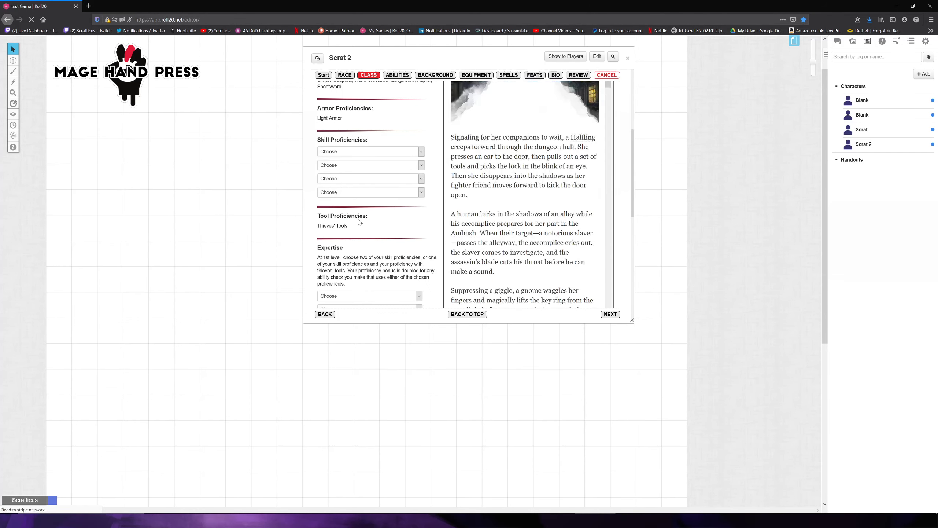
{"action": "left_click", "coordinate": [374, 151]}
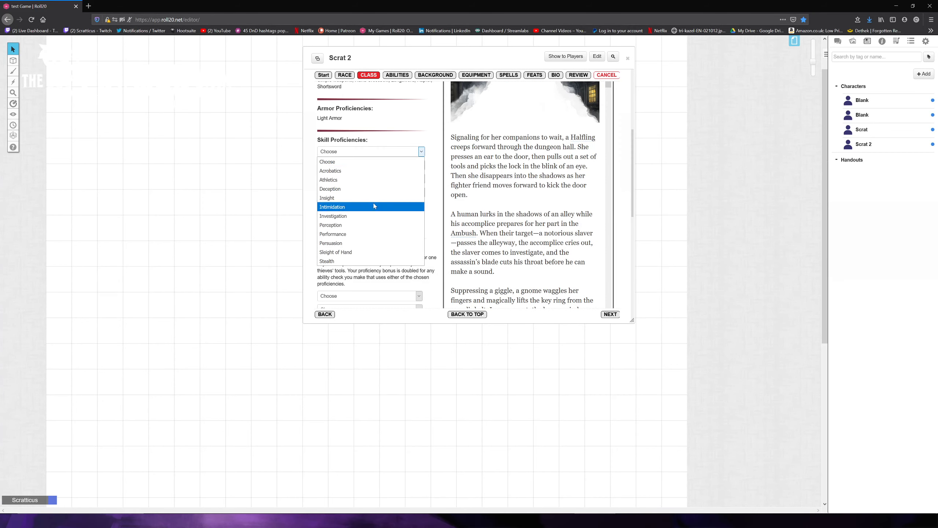
{"action": "left_click", "coordinate": [374, 206]}
Pick an option for the first Expertise choice and continue to the abilities stage.
{"action": "scroll", "coordinate": [383, 270], "scroll_direction": "down", "scroll_amount": 3}
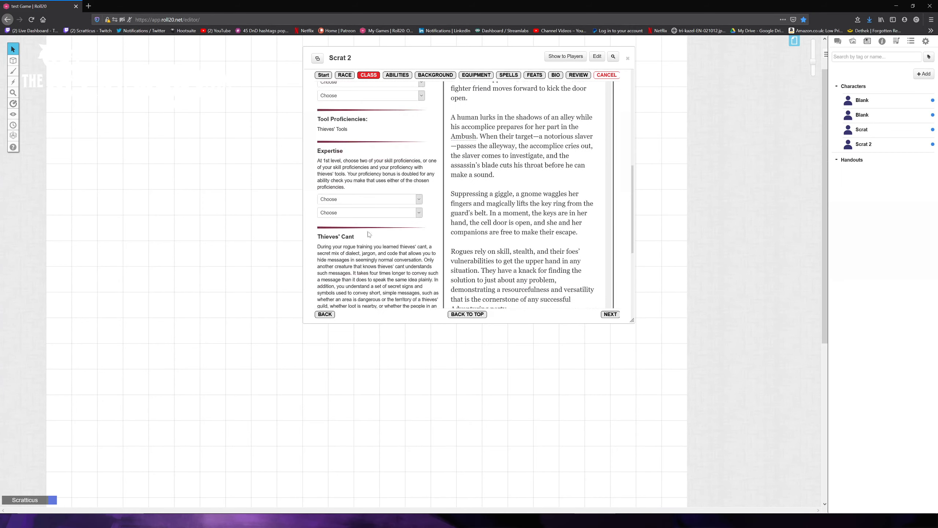
{"action": "left_click", "coordinate": [354, 201]}
{"action": "left_click", "coordinate": [354, 216]}
{"action": "scroll", "coordinate": [424, 230], "scroll_direction": "down", "scroll_amount": 3}
{"action": "scroll", "coordinate": [424, 230], "scroll_direction": "down", "scroll_amount": 2}
{"action": "left_click", "coordinate": [609, 309]}
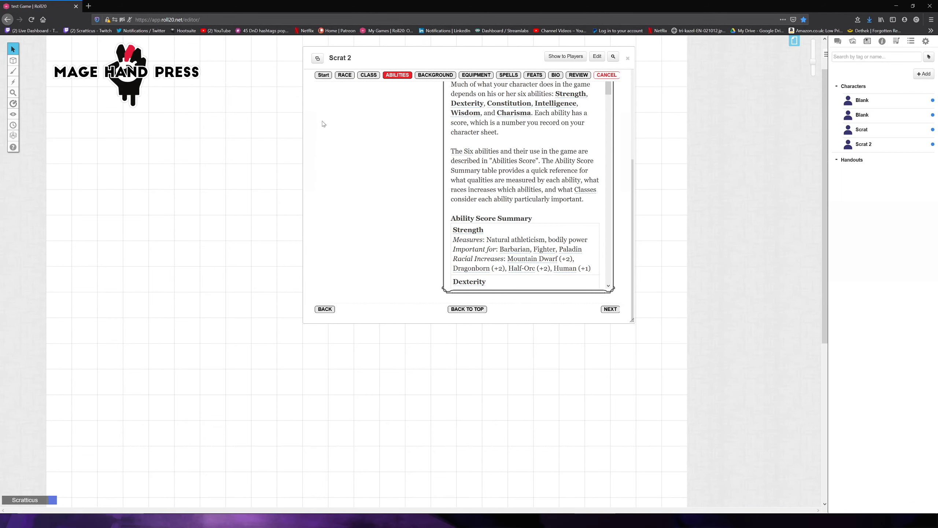
Set the ability score method to Custom and look over the six score entry fields.
{"action": "left_click", "coordinate": [413, 200]}
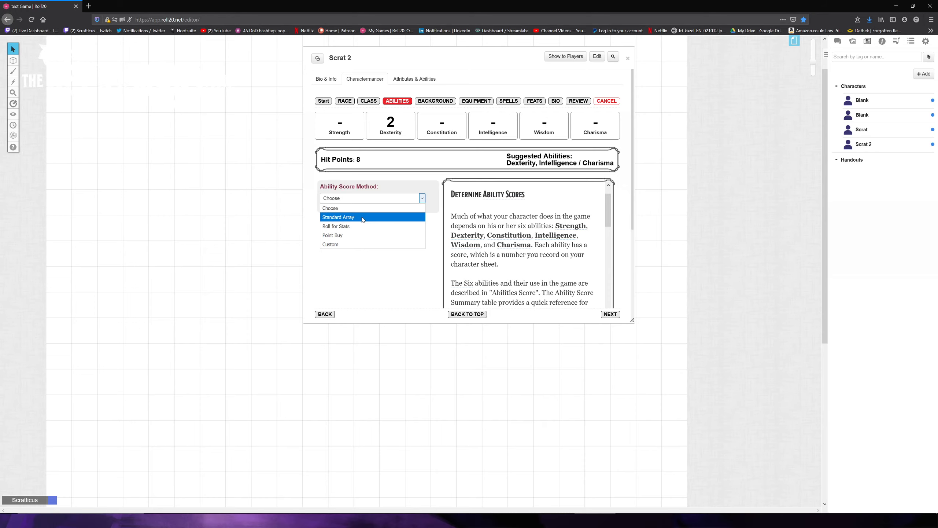
{"action": "left_click", "coordinate": [348, 245]}
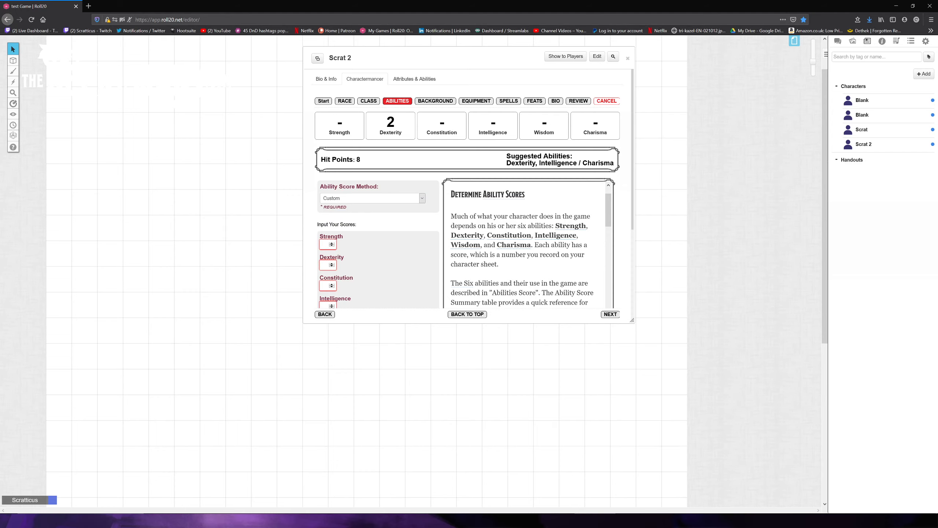
{"action": "scroll", "coordinate": [467, 196], "scroll_direction": "down", "scroll_amount": 3}
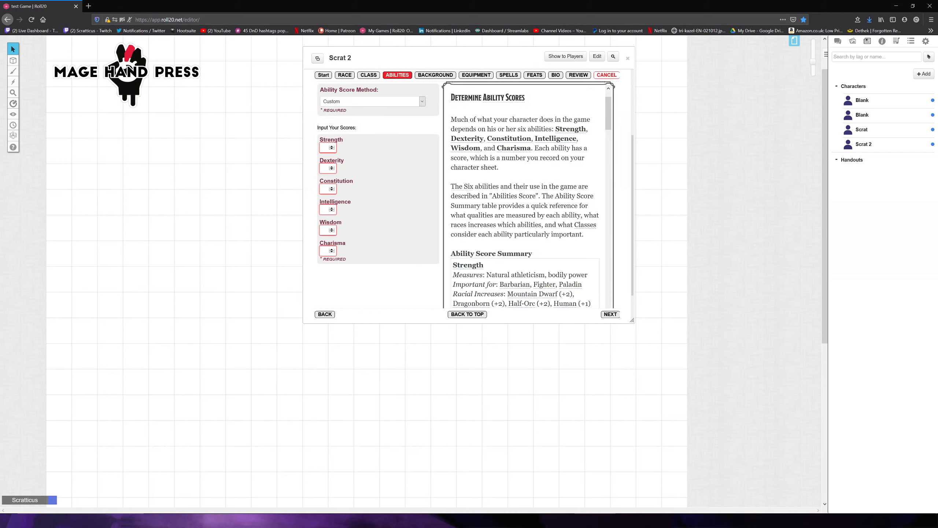
{"action": "scroll", "coordinate": [349, 147], "scroll_direction": "up", "scroll_amount": 3}
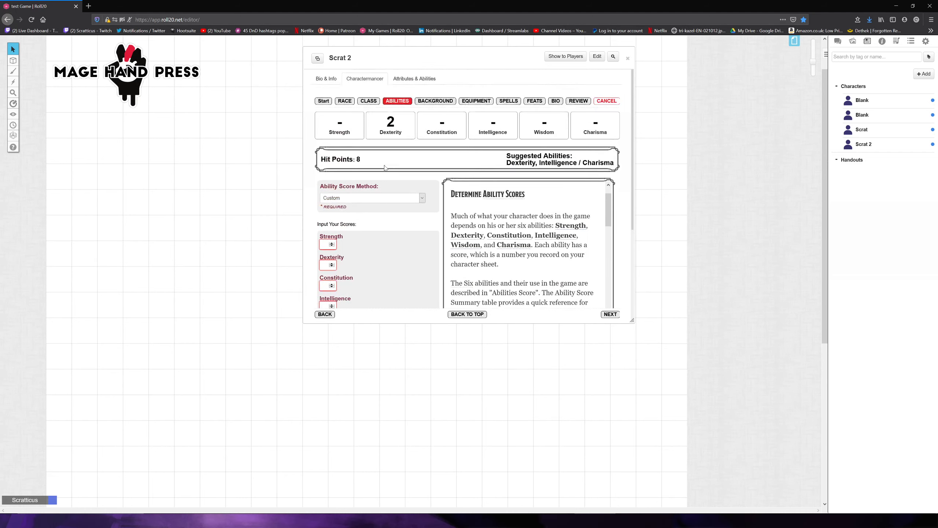
Set the ability score method to Roll for Stats and roll 4d6, dropping the lowest.
{"action": "left_click", "coordinate": [417, 200]}
{"action": "left_click", "coordinate": [350, 226]}
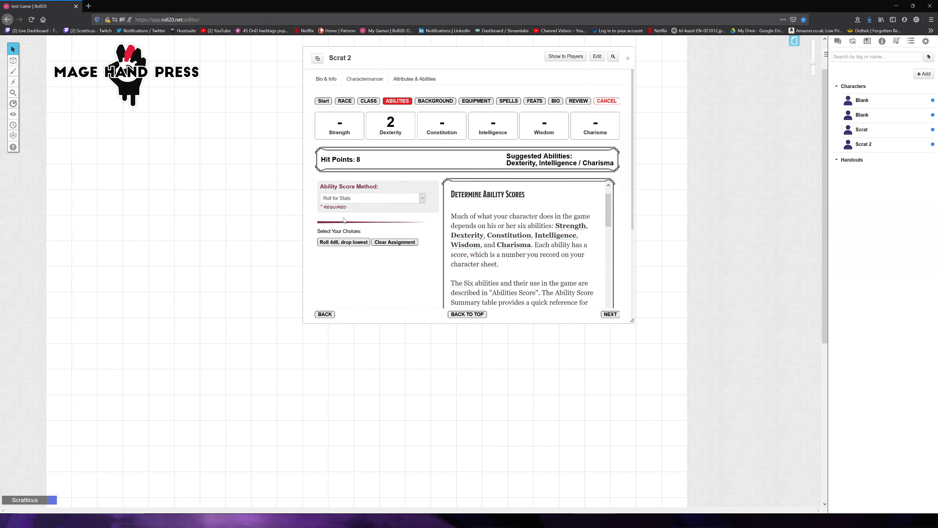
{"action": "left_click", "coordinate": [343, 242]}
{"action": "scroll", "coordinate": [351, 219], "scroll_direction": "down", "scroll_amount": 3}
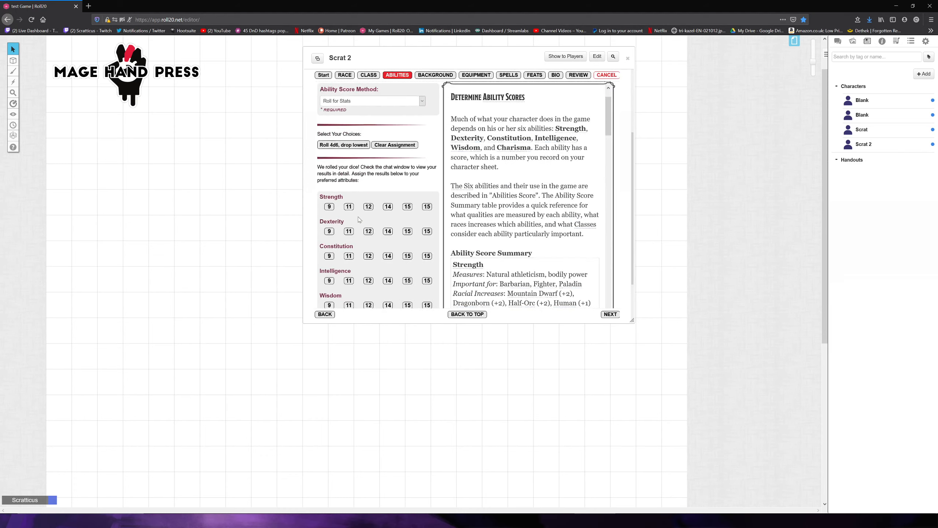
{"action": "scroll", "coordinate": [351, 219], "scroll_direction": "down", "scroll_amount": 2}
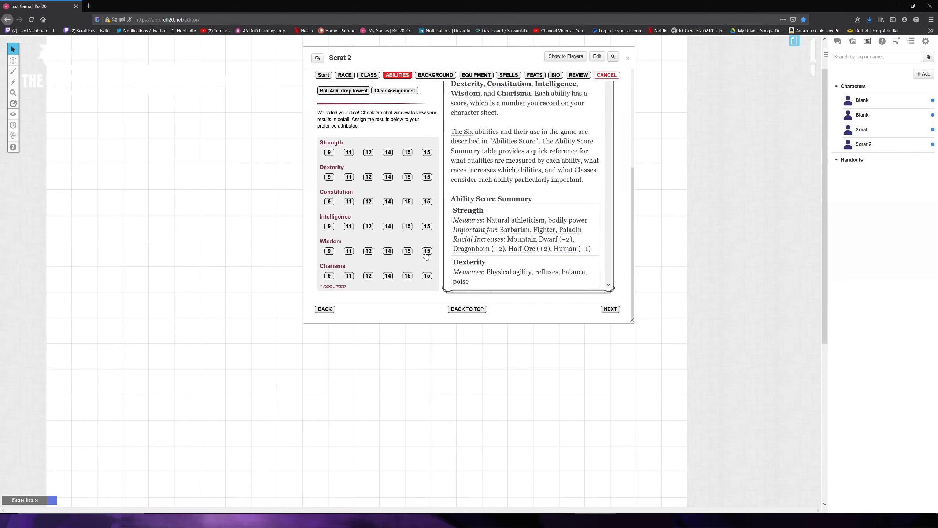
Assign Charisma 15, Wisdom 15, Intelligence 14, Constitution 12, Dexterity 11 and Strength 9, and continue to the background stage.
{"action": "left_click", "coordinate": [428, 276]}
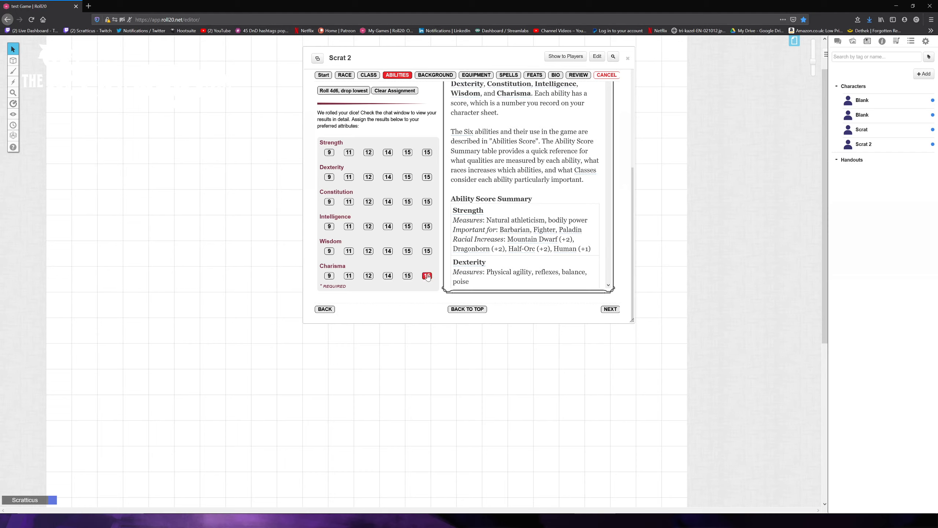
{"action": "left_click", "coordinate": [408, 251]}
{"action": "left_click", "coordinate": [388, 227]}
{"action": "left_click", "coordinate": [369, 202]}
{"action": "left_click", "coordinate": [349, 177]}
{"action": "left_click", "coordinate": [329, 153]}
{"action": "left_click", "coordinate": [609, 310]}
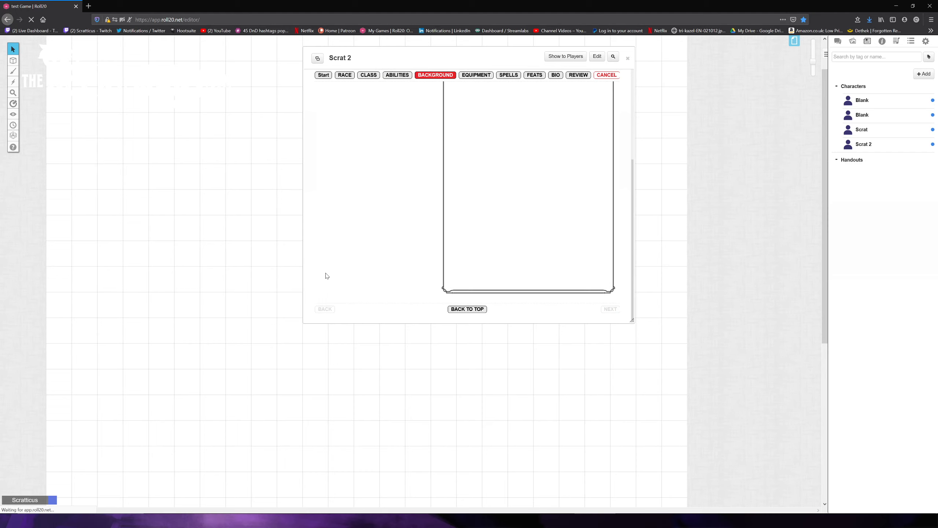
Choose Acolyte (PHB) as the background and look through its proficiencies and features.
{"action": "left_click", "coordinate": [403, 199]}
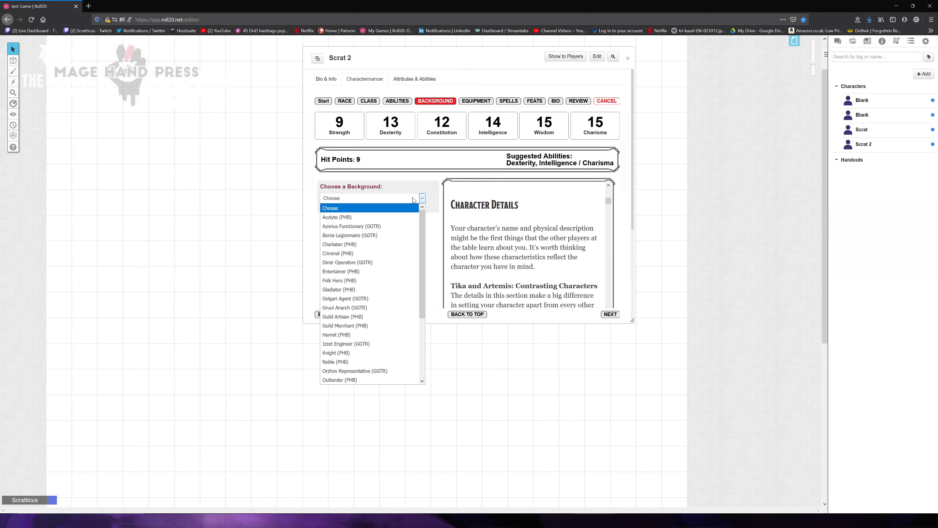
{"action": "left_click", "coordinate": [374, 219]}
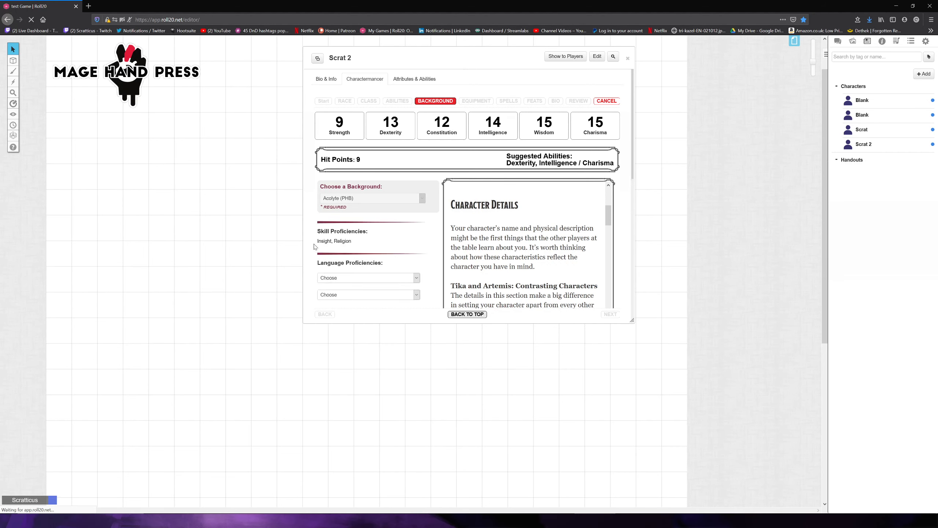
{"action": "scroll", "coordinate": [370, 247], "scroll_direction": "down", "scroll_amount": 5}
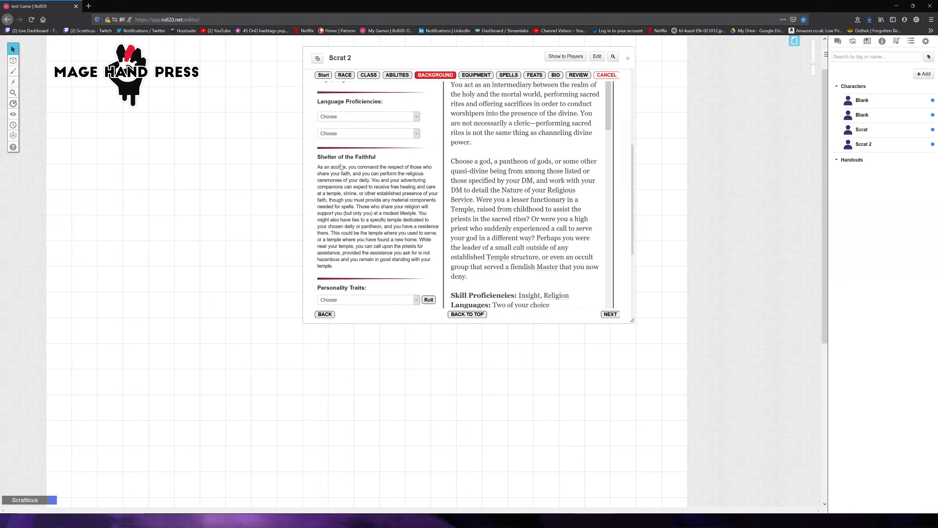
{"action": "scroll", "coordinate": [377, 259], "scroll_direction": "down", "scroll_amount": 2}
{"action": "scroll", "coordinate": [377, 264], "scroll_direction": "up", "scroll_amount": 5}
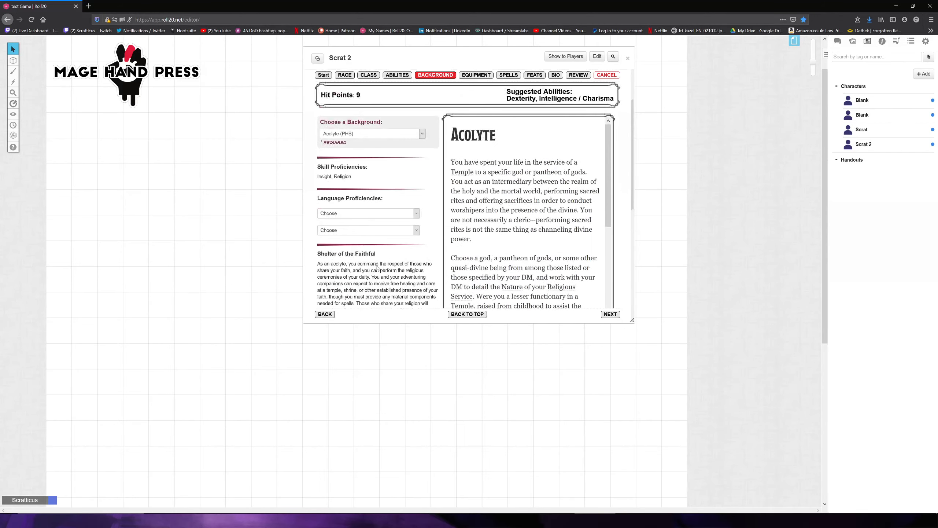
{"action": "scroll", "coordinate": [352, 254], "scroll_direction": "up", "scroll_amount": 2}
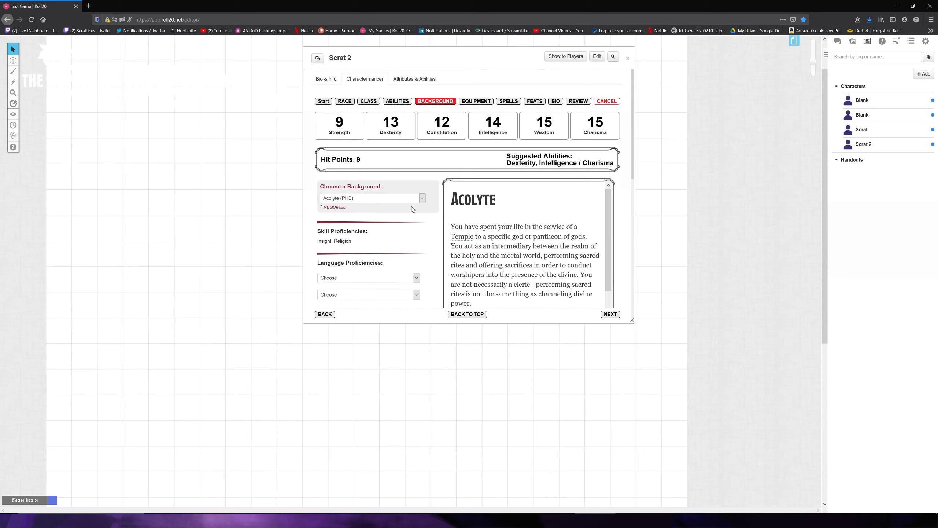
Look through the available backgrounds, reset the background to Choose, and continue to the equipment stage.
{"action": "left_click", "coordinate": [422, 199]}
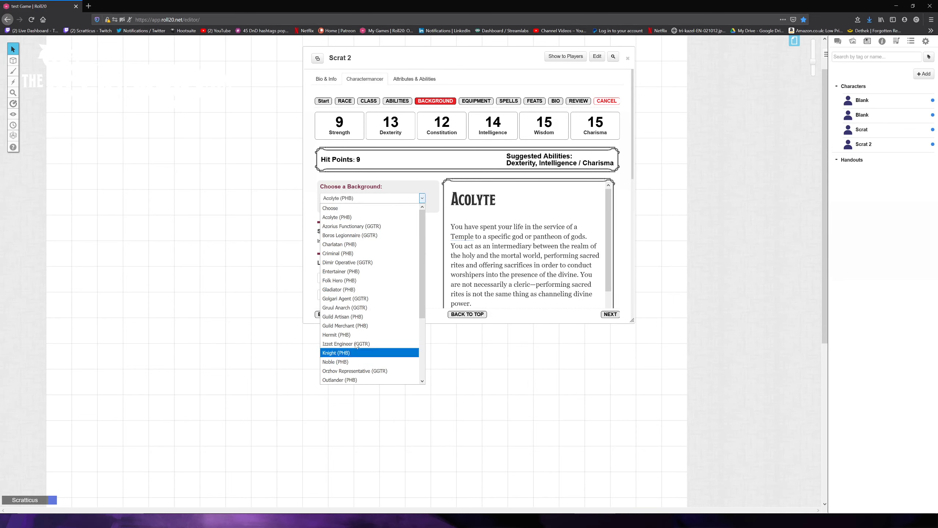
{"action": "scroll", "coordinate": [357, 345], "scroll_direction": "down", "scroll_amount": 4}
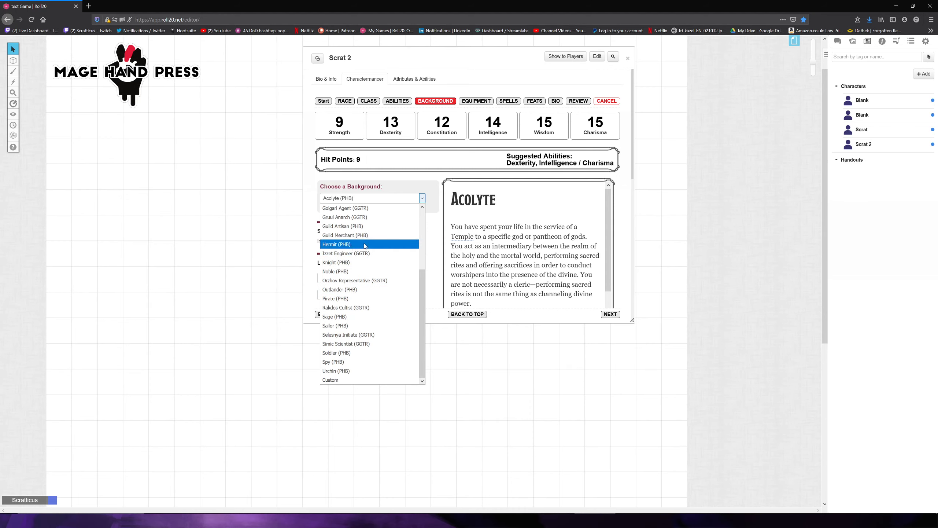
{"action": "scroll", "coordinate": [366, 254], "scroll_direction": "up", "scroll_amount": 4}
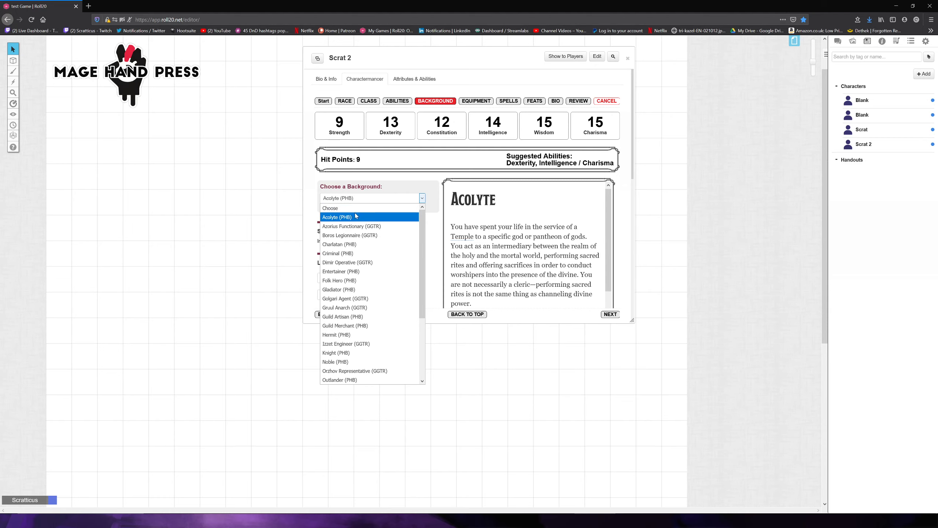
{"action": "left_click", "coordinate": [340, 209]}
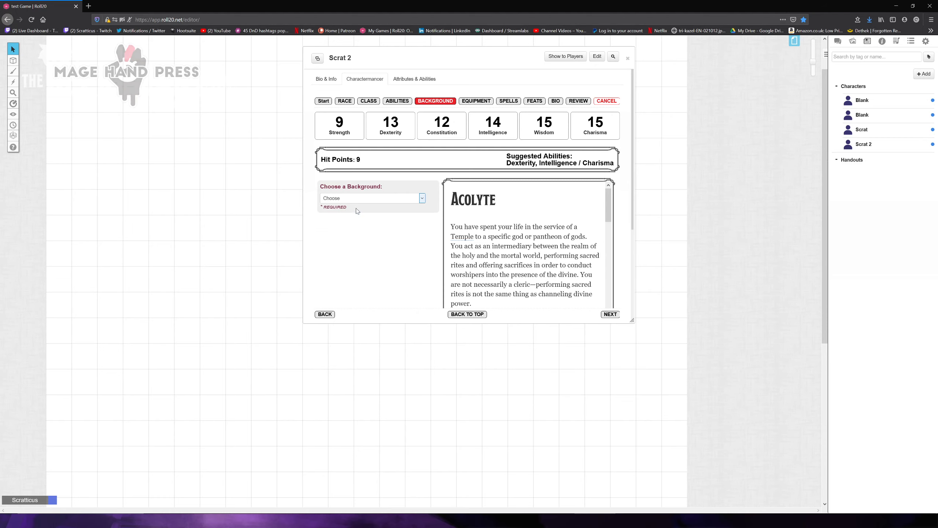
{"action": "left_click", "coordinate": [611, 314]}
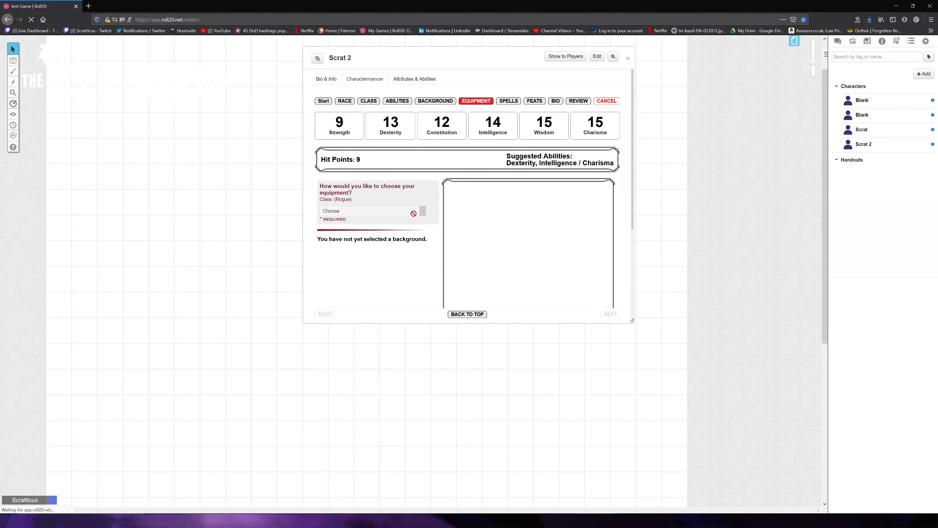
Set the equipment method to Class Equipment, pick the Rapier, and continue past the spells stage to feats.
{"action": "left_click", "coordinate": [422, 212]}
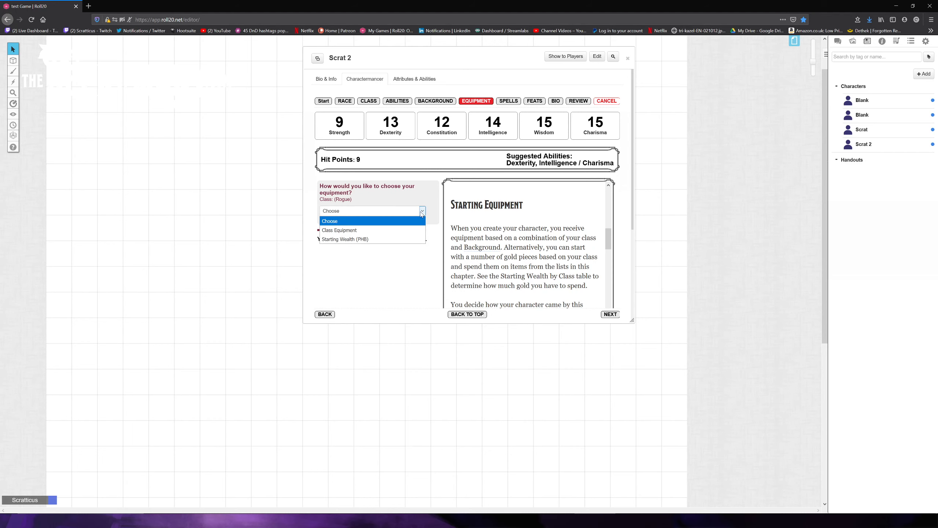
{"action": "left_click", "coordinate": [363, 230]}
{"action": "scroll", "coordinate": [318, 207], "scroll_direction": "down", "scroll_amount": 3}
{"action": "left_click", "coordinate": [334, 161]}
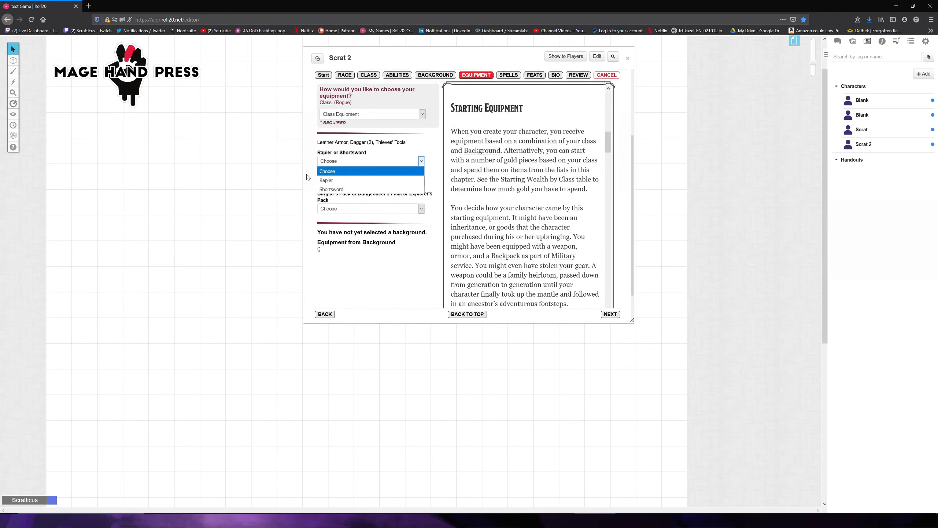
{"action": "left_click", "coordinate": [336, 182]}
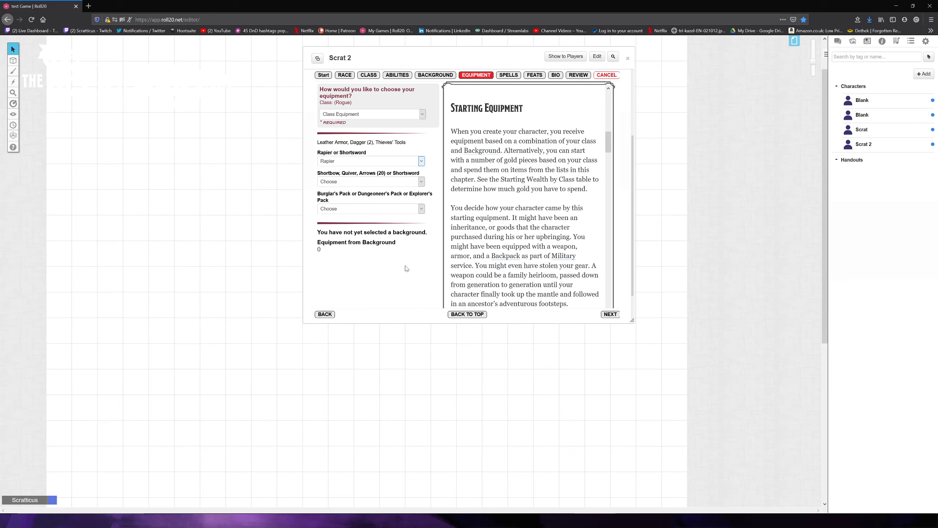
{"action": "left_click", "coordinate": [610, 314]}
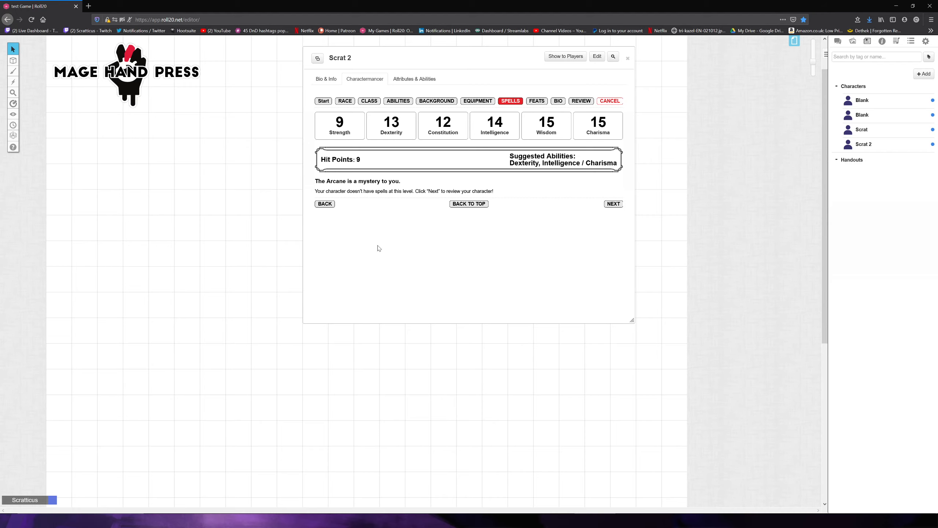
{"action": "left_click", "coordinate": [615, 204]}
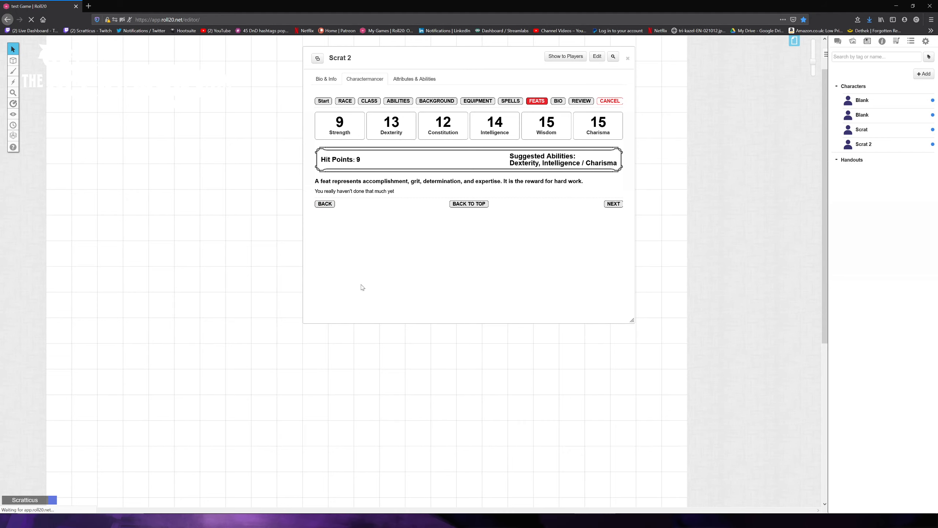
Return to the race stage and change the race to Human (PHB) with the Variant Human subrace.
{"action": "left_click", "coordinate": [345, 102]}
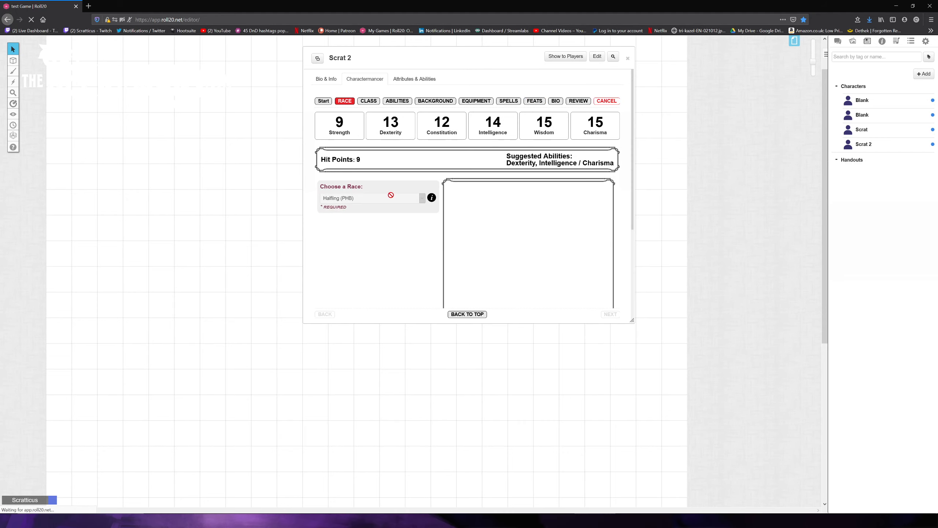
{"action": "left_click", "coordinate": [374, 199]}
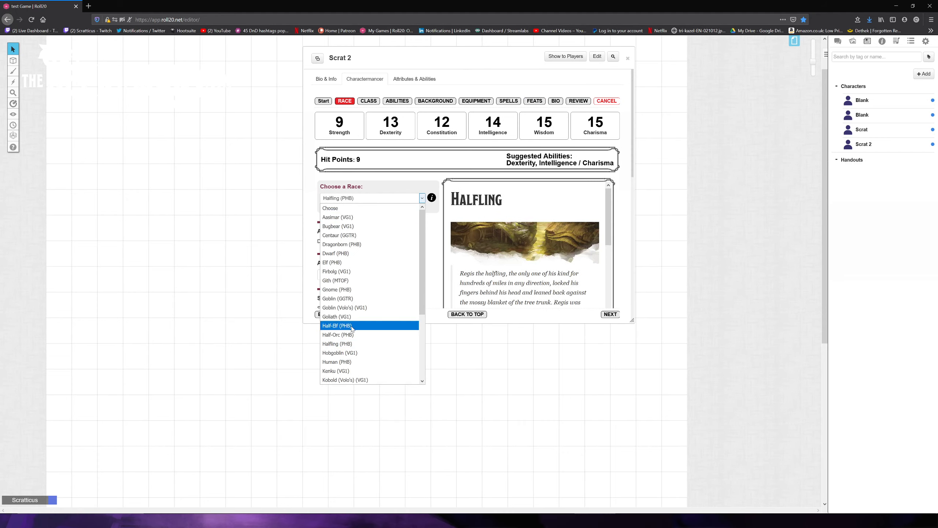
{"action": "left_click", "coordinate": [346, 362]}
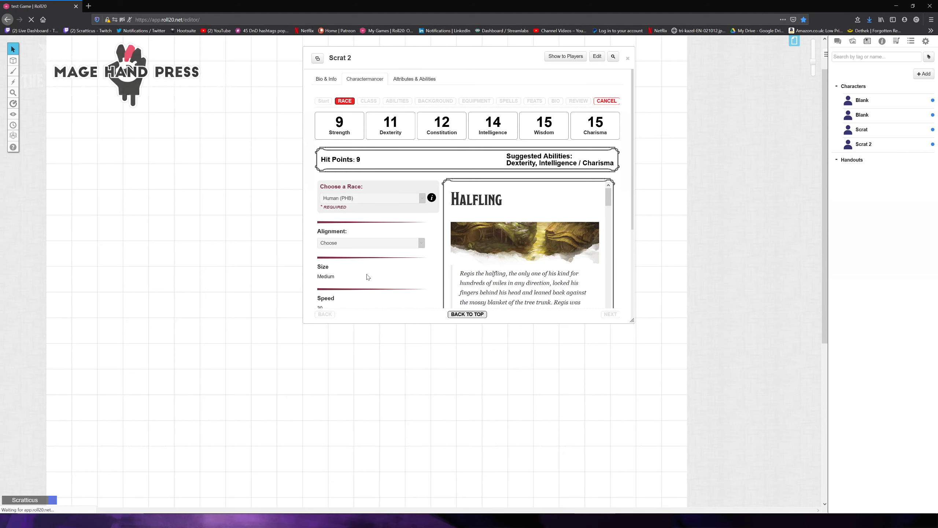
{"action": "scroll", "coordinate": [366, 277], "scroll_direction": "down", "scroll_amount": 3}
{"action": "left_click", "coordinate": [357, 280]}
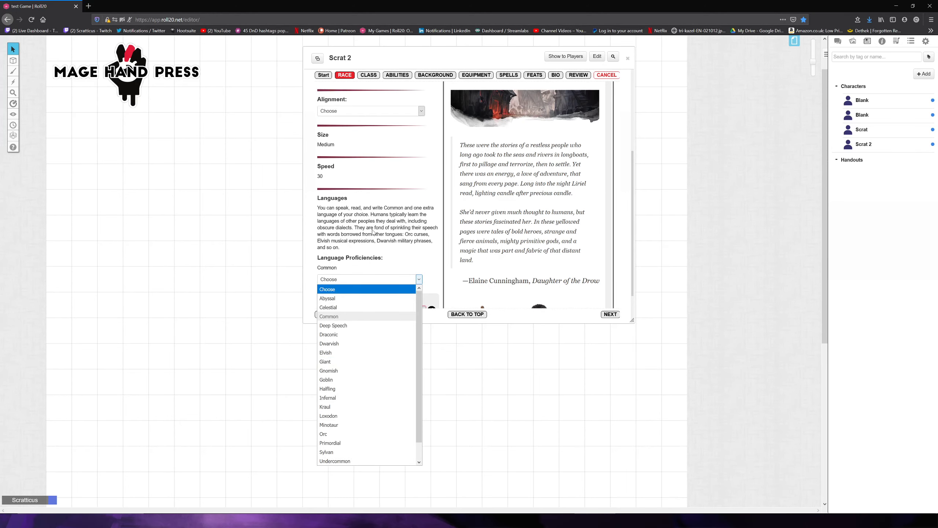
{"action": "left_click", "coordinate": [376, 289]}
{"action": "scroll", "coordinate": [375, 276], "scroll_direction": "down", "scroll_amount": 2}
{"action": "left_click", "coordinate": [375, 275]}
{"action": "left_click", "coordinate": [354, 301]}
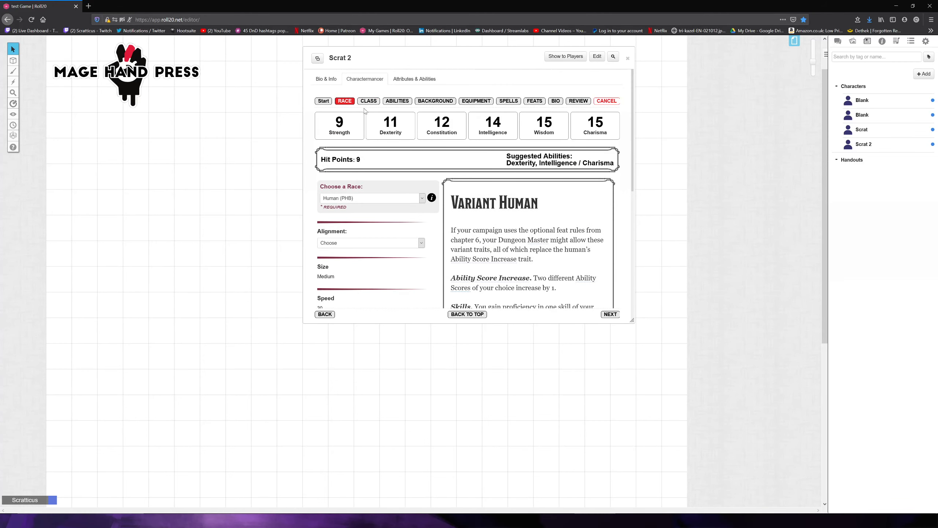
Change the character's class to Wizard (PHB).
{"action": "left_click", "coordinate": [368, 102]}
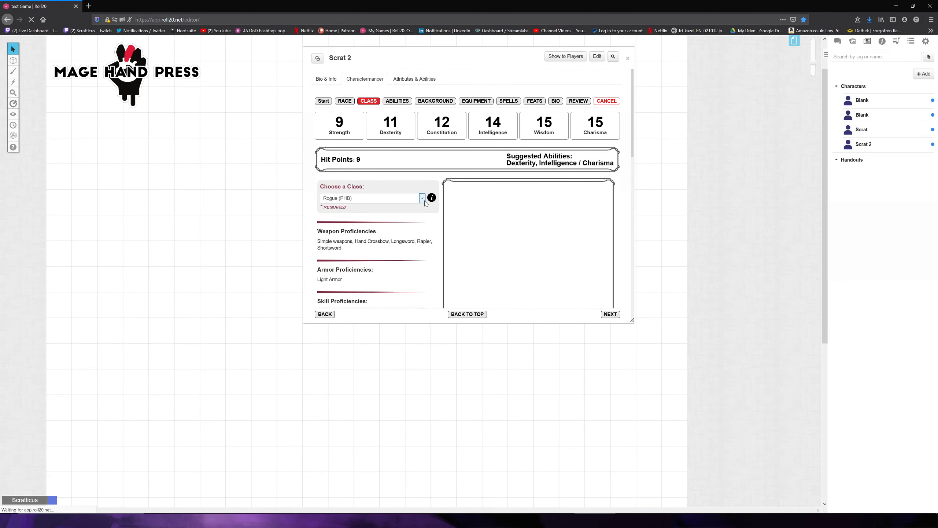
{"action": "left_click", "coordinate": [422, 198]}
{"action": "left_click", "coordinate": [343, 317]}
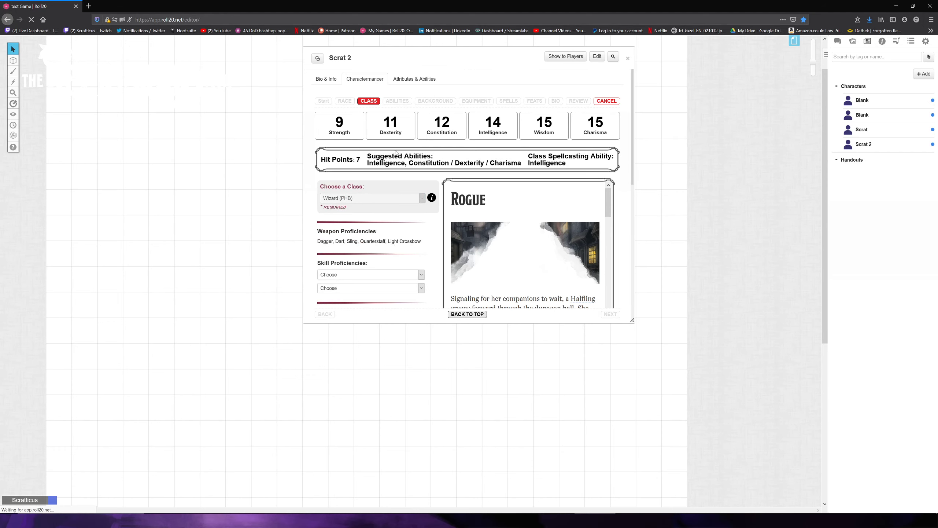
In the spells stage, choose Fire Bolt and Prestidigitation as the first two wizard cantrips.
{"action": "left_click", "coordinate": [509, 101]}
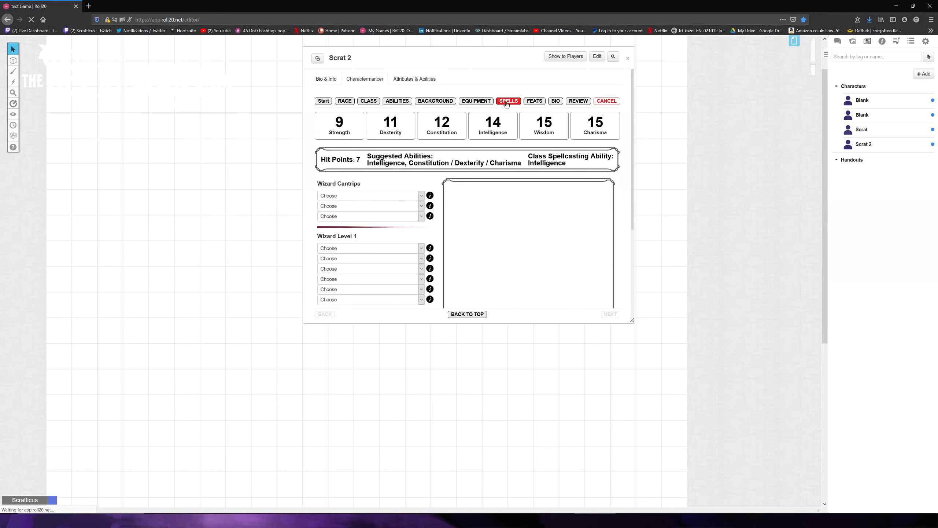
{"action": "left_click", "coordinate": [410, 195]}
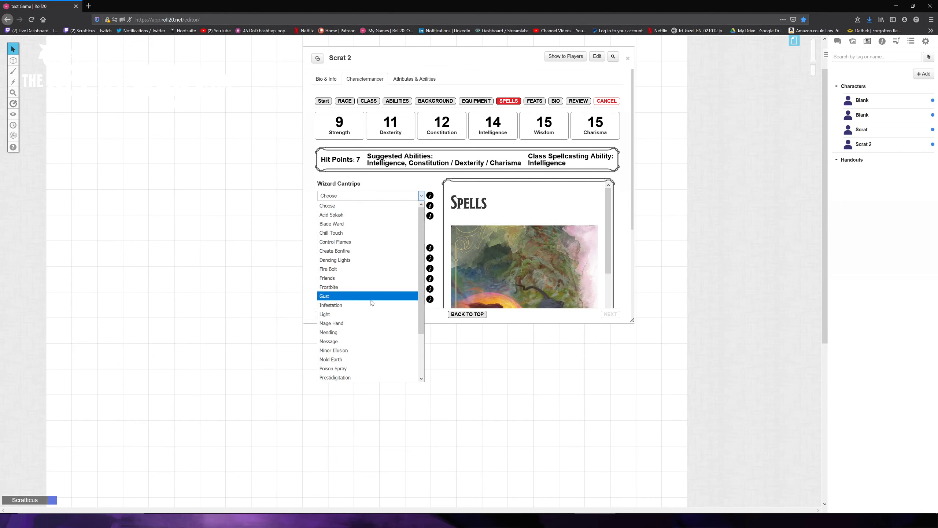
{"action": "scroll", "coordinate": [365, 342], "scroll_direction": "down", "scroll_amount": 2}
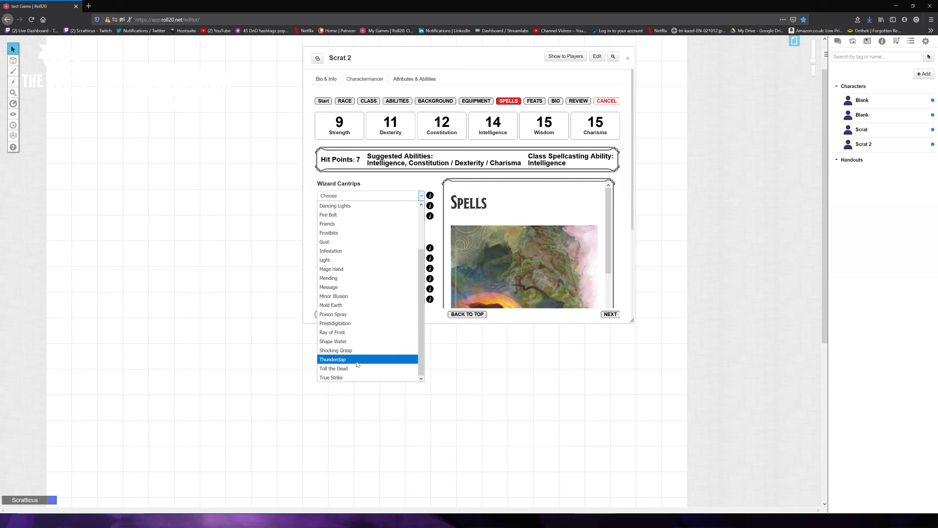
{"action": "scroll", "coordinate": [356, 327], "scroll_direction": "up", "scroll_amount": 2}
{"action": "left_click", "coordinate": [355, 269]}
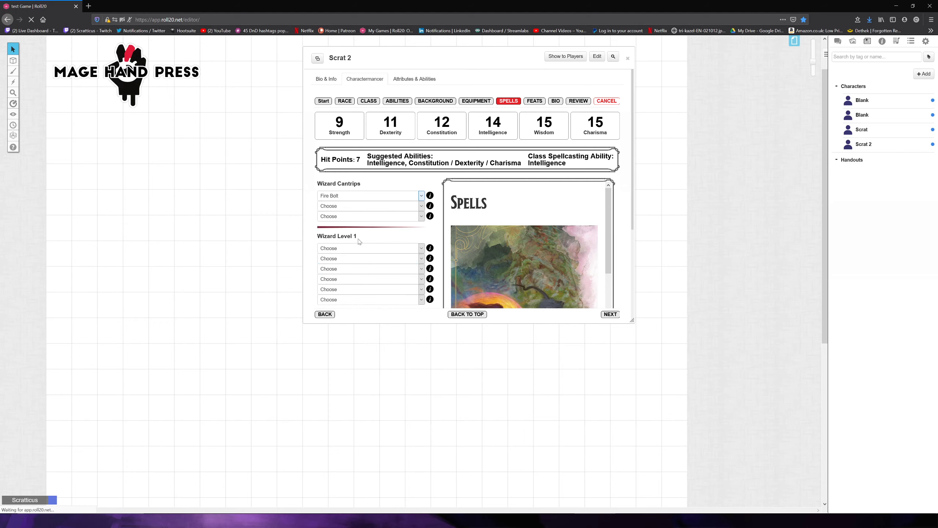
{"action": "left_click", "coordinate": [370, 207]}
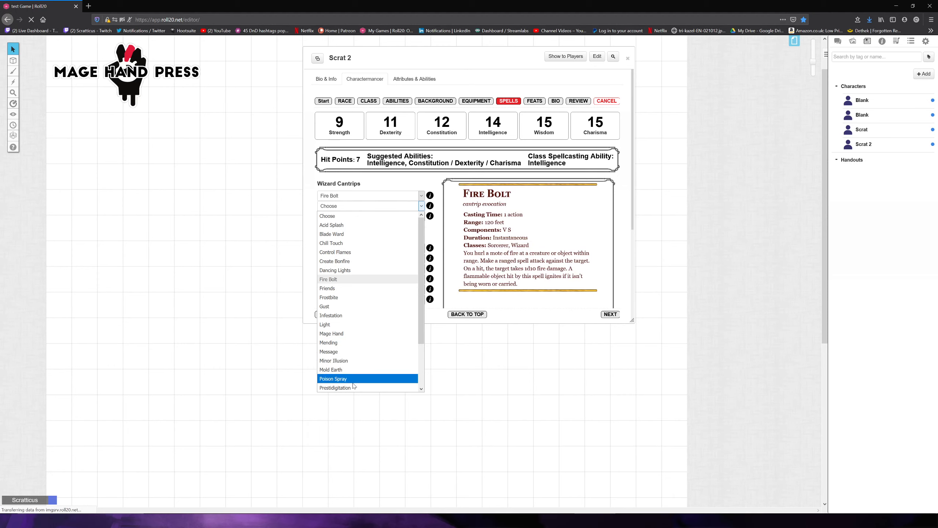
{"action": "left_click", "coordinate": [365, 388]}
{"action": "scroll", "coordinate": [397, 259], "scroll_direction": "down", "scroll_amount": 2}
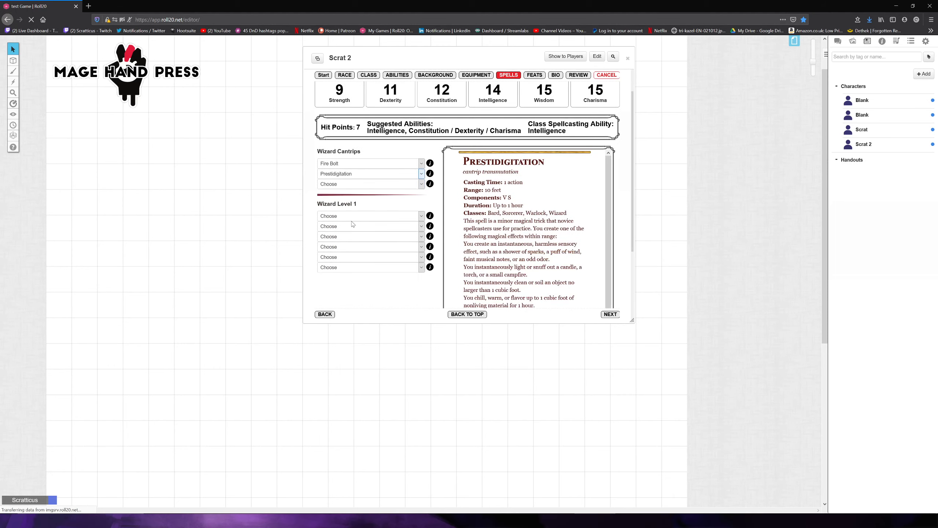
{"action": "scroll", "coordinate": [374, 257], "scroll_direction": "up", "scroll_amount": 2}
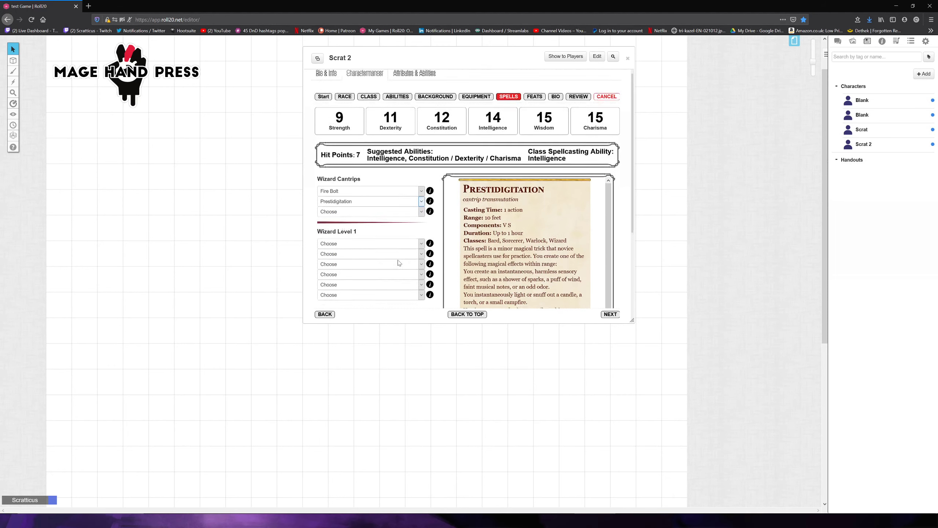
In the feats stage, look through the available feats and choose Alert (PHB).
{"action": "left_click", "coordinate": [536, 101]}
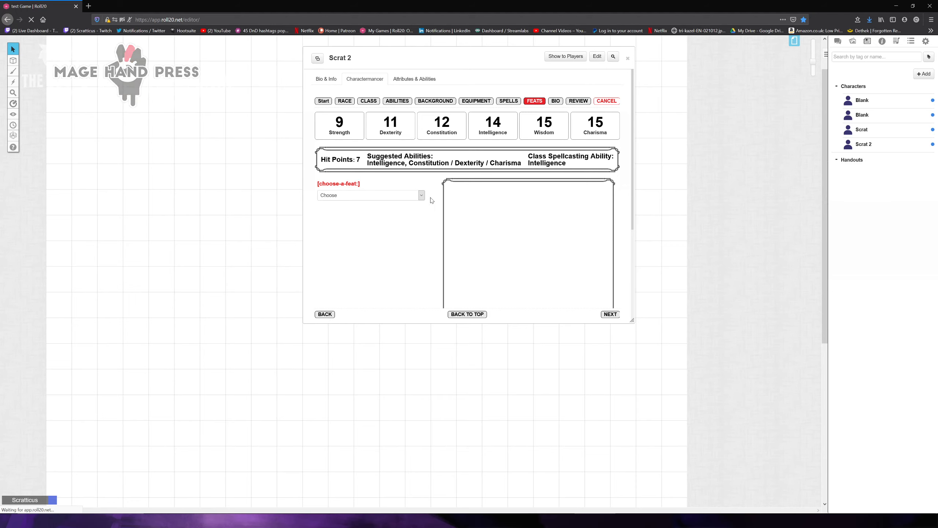
{"action": "left_click", "coordinate": [421, 195]}
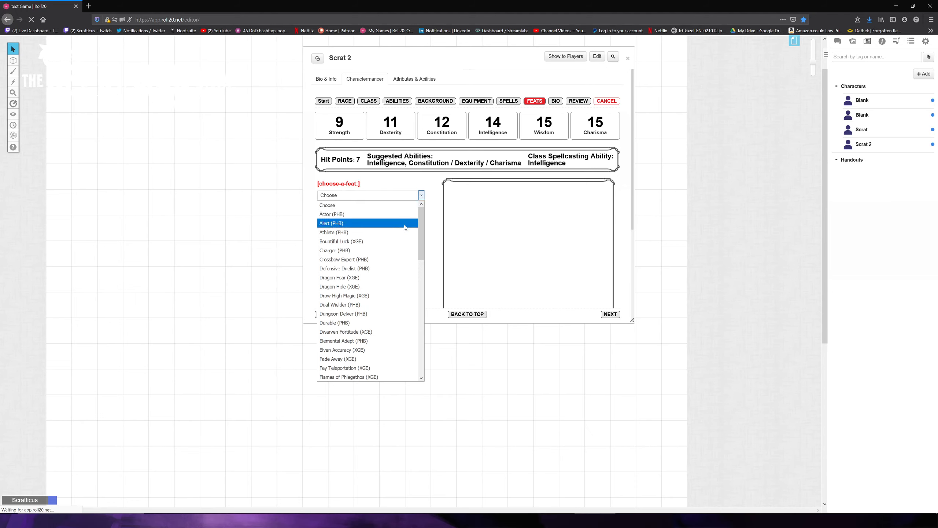
{"action": "scroll", "coordinate": [403, 232], "scroll_direction": "down", "scroll_amount": 12}
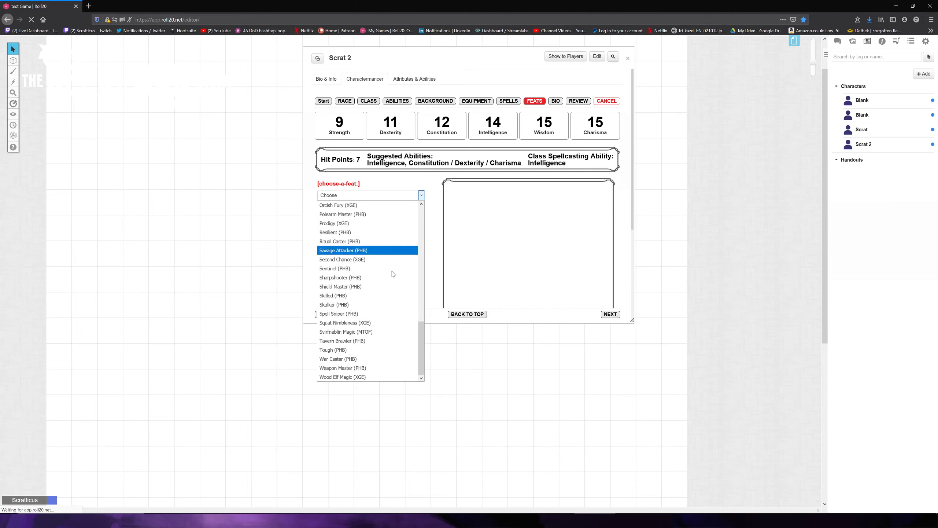
{"action": "scroll", "coordinate": [383, 329], "scroll_direction": "up", "scroll_amount": 10}
{"action": "scroll", "coordinate": [383, 333], "scroll_direction": "up", "scroll_amount": 2}
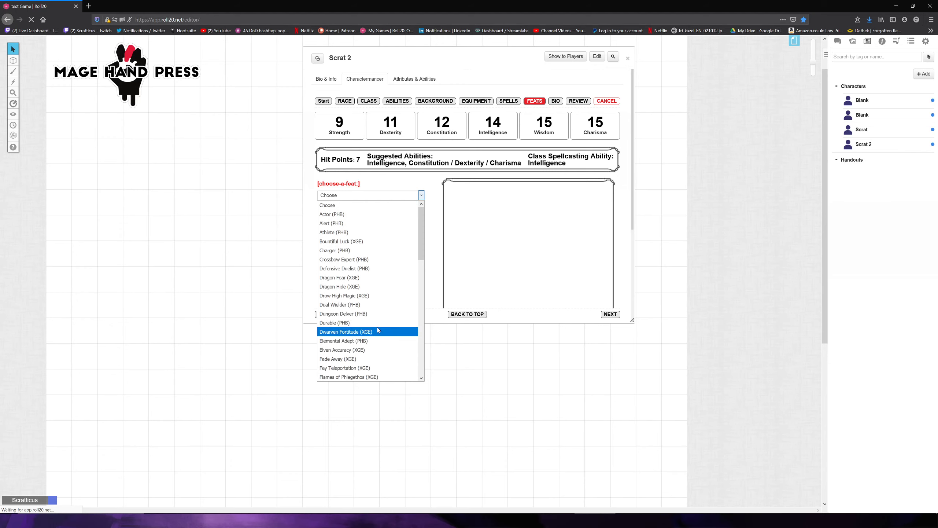
{"action": "scroll", "coordinate": [360, 300], "scroll_direction": "down", "scroll_amount": 7}
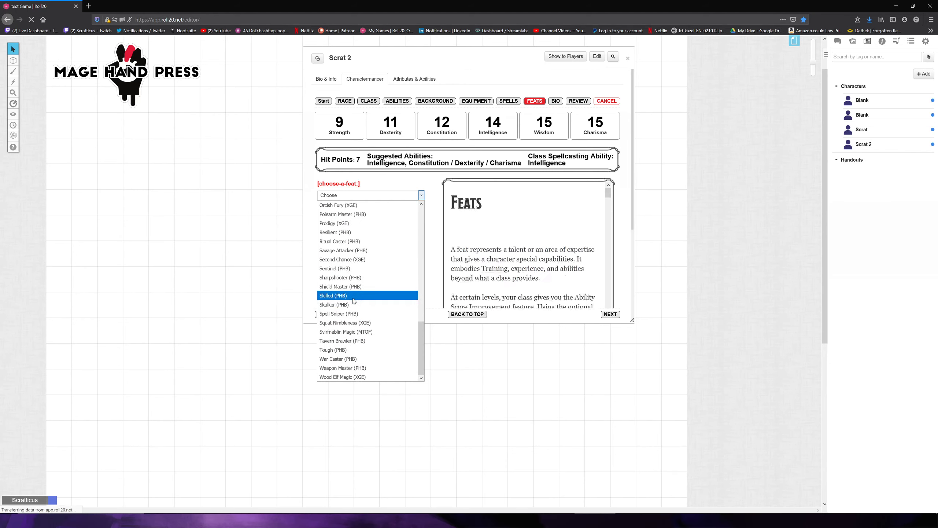
{"action": "scroll", "coordinate": [369, 370], "scroll_direction": "up", "scroll_amount": 7}
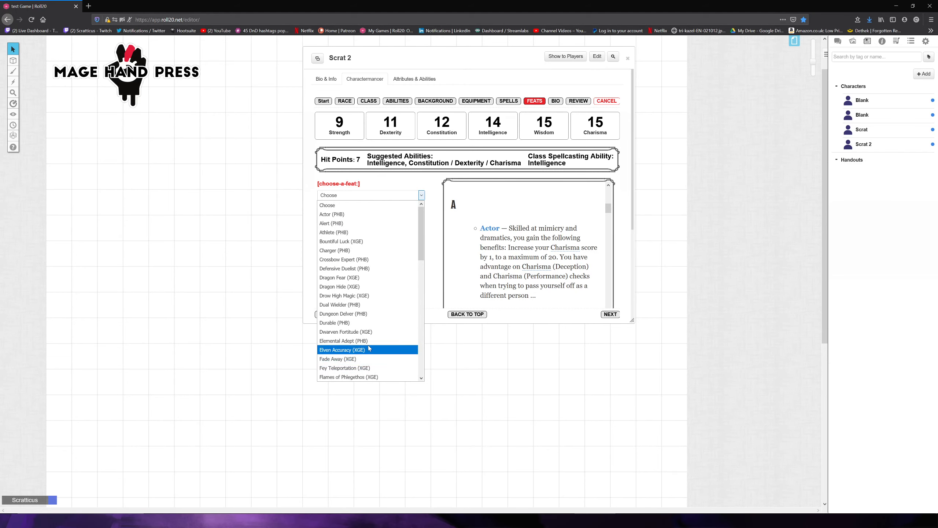
{"action": "left_click", "coordinate": [364, 224]}
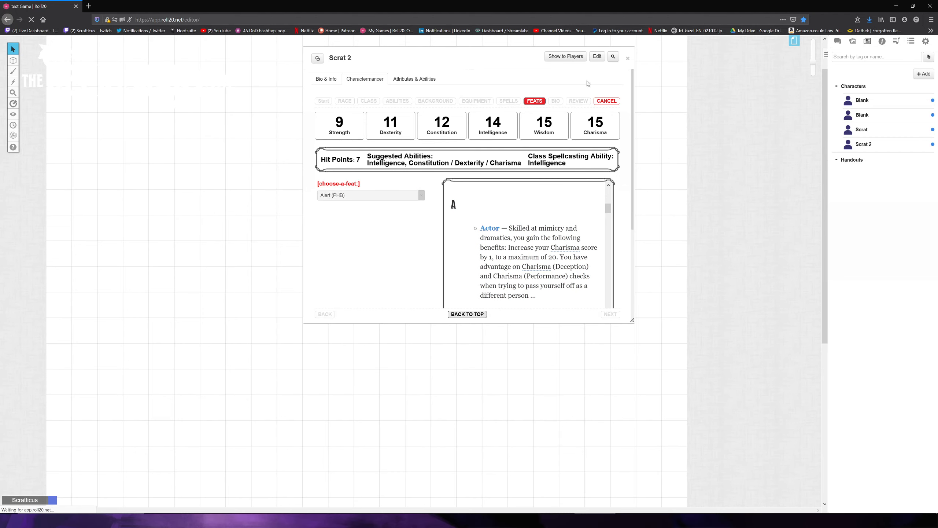
Look over the bio fields and the review summary of the character's choices and missing required entries.
{"action": "left_click", "coordinate": [556, 102]}
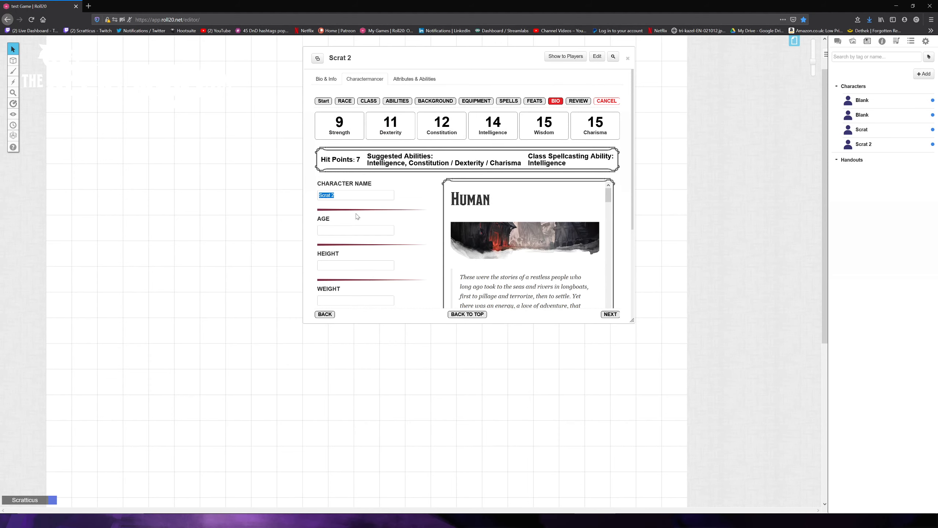
{"action": "scroll", "coordinate": [358, 218], "scroll_direction": "down", "scroll_amount": 5}
{"action": "scroll", "coordinate": [467, 192], "scroll_direction": "up", "scroll_amount": 5}
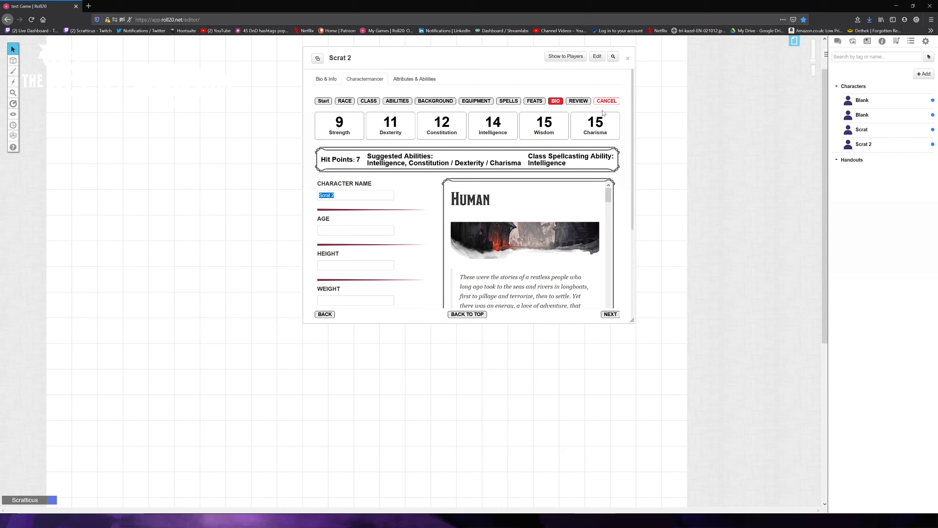
{"action": "left_click", "coordinate": [579, 101]}
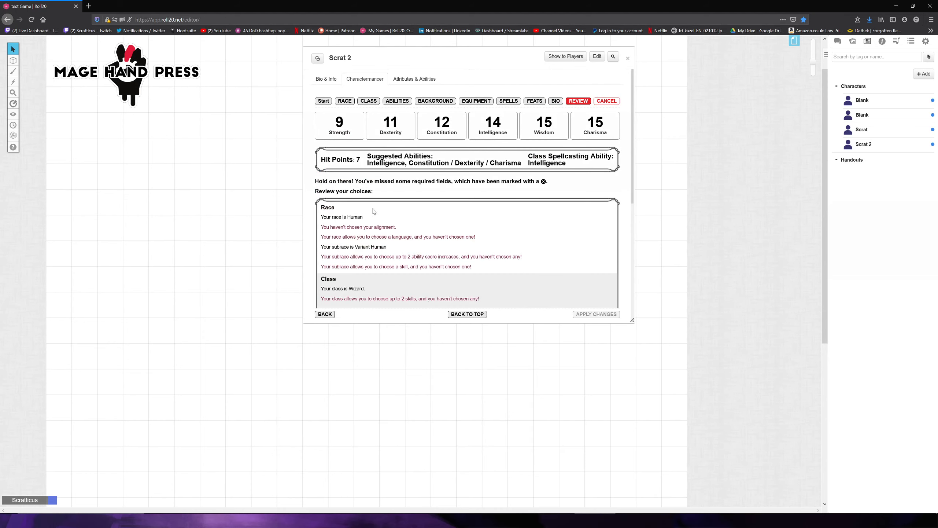
{"action": "scroll", "coordinate": [355, 217], "scroll_direction": "down", "scroll_amount": 5}
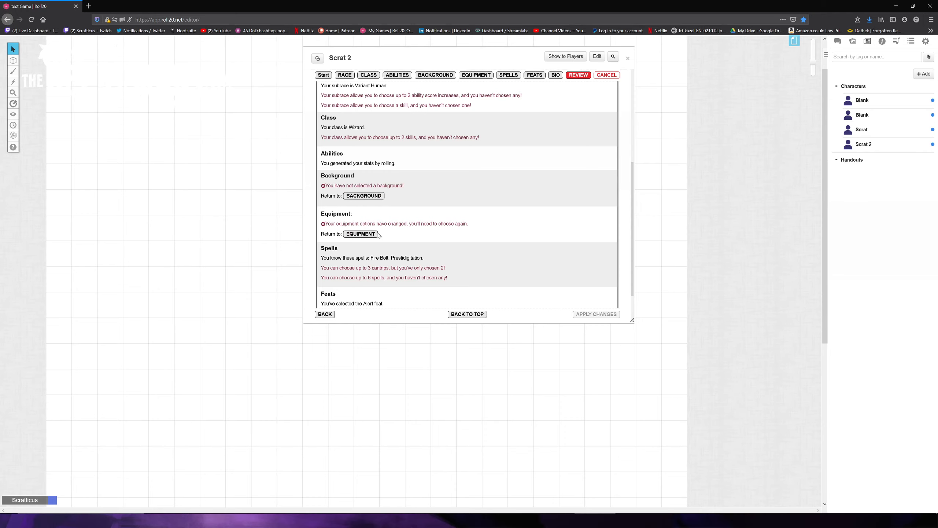
Return to the background stage and choose the Criminal (PHB) background.
{"action": "left_click", "coordinate": [362, 197]}
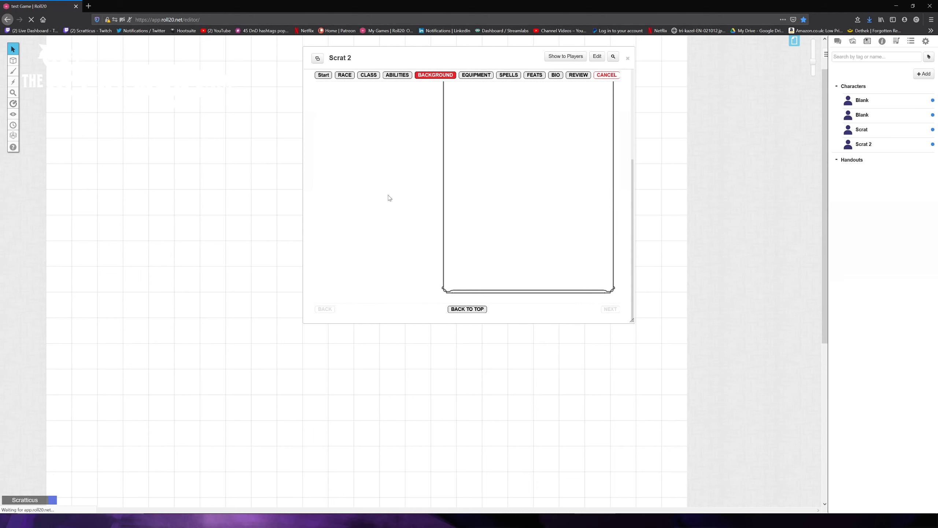
{"action": "left_click", "coordinate": [417, 200]}
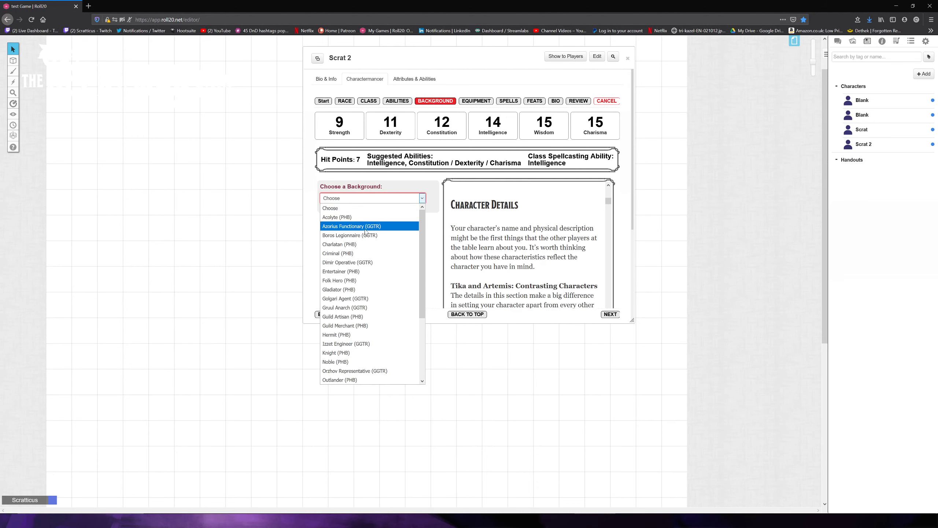
{"action": "left_click", "coordinate": [354, 254]}
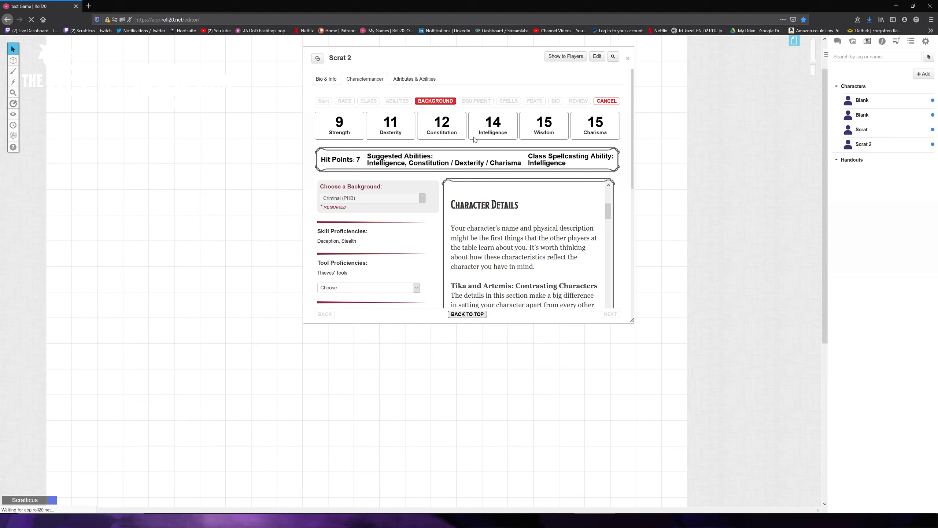
In the equipment stage, choose starting equipment based on class and background.
{"action": "left_click", "coordinate": [476, 101]}
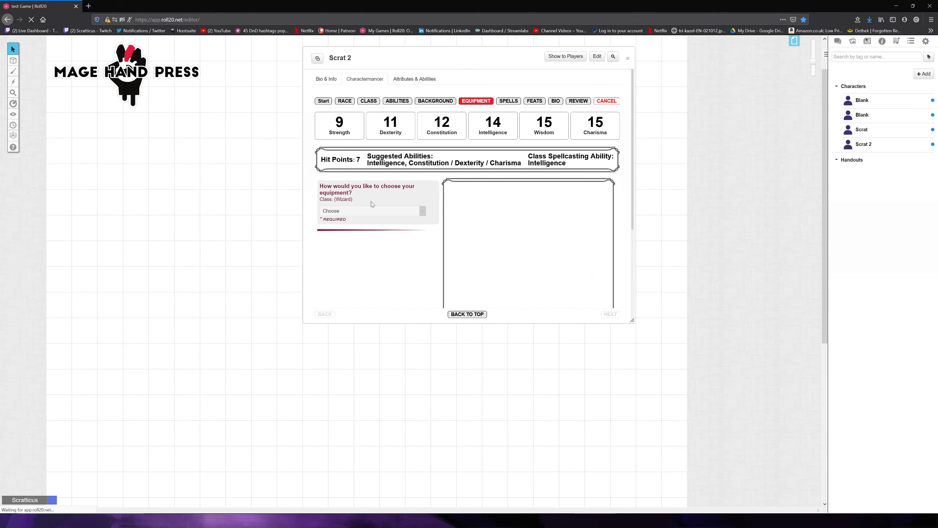
{"action": "left_click", "coordinate": [371, 211]}
{"action": "left_click", "coordinate": [350, 230]}
{"action": "left_click", "coordinate": [611, 314]}
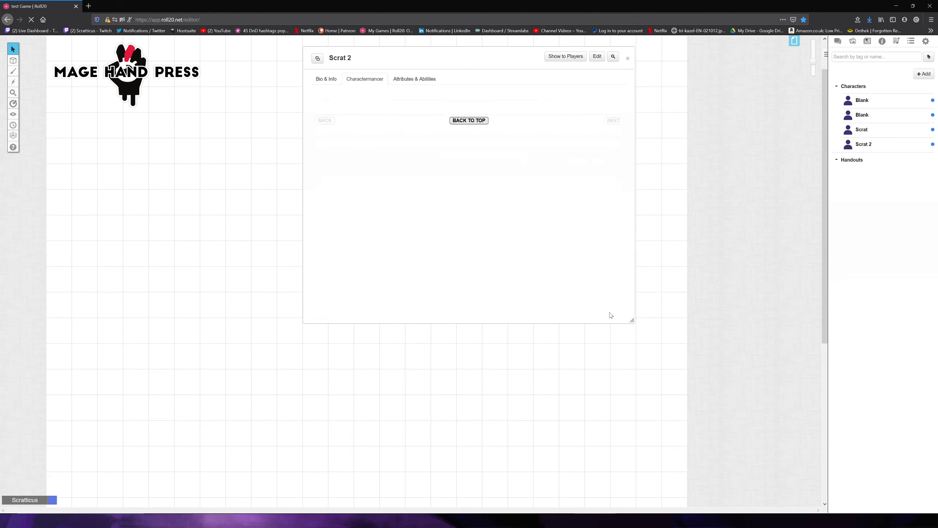
Check the review summary, apply the Charactermancer changes to the character, and enlarge the character sheet window.
{"action": "left_click", "coordinate": [580, 103]}
{"action": "scroll", "coordinate": [474, 220], "scroll_direction": "down", "scroll_amount": 4}
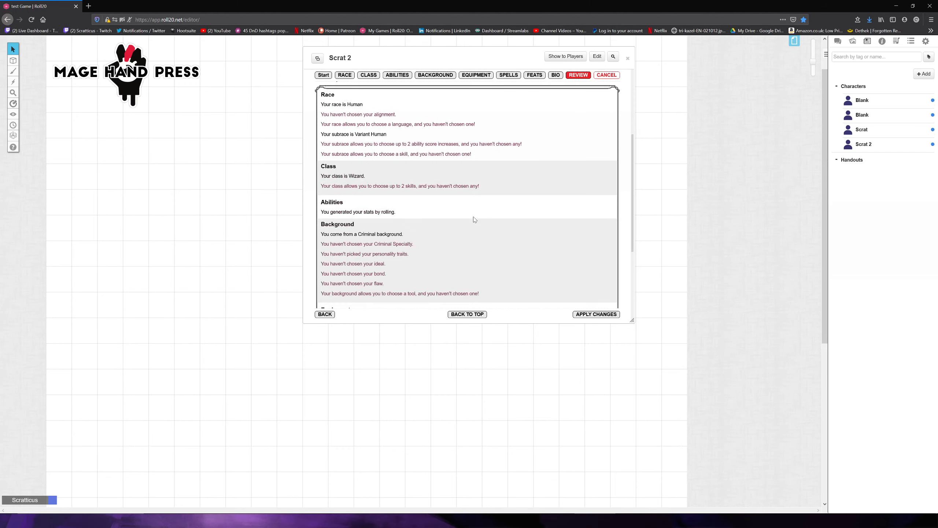
{"action": "scroll", "coordinate": [474, 219], "scroll_direction": "down", "scroll_amount": 4}
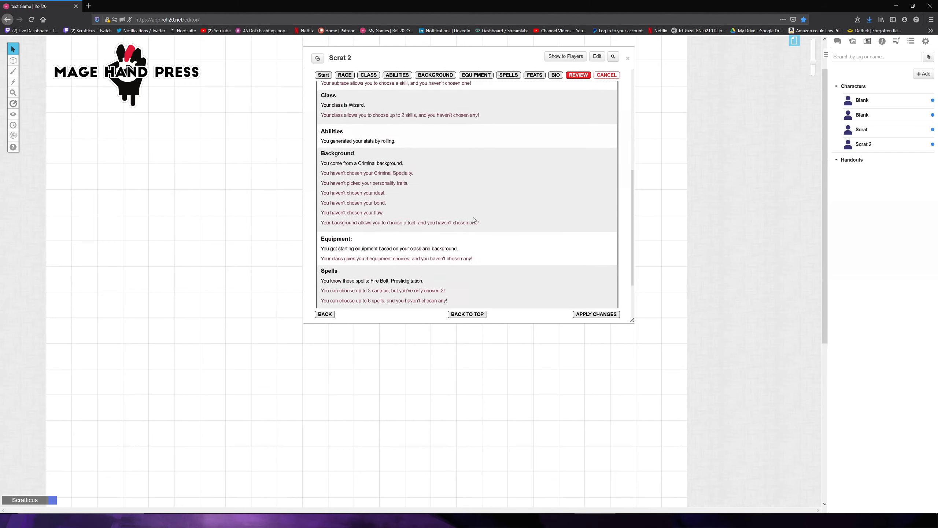
{"action": "left_click", "coordinate": [596, 310]}
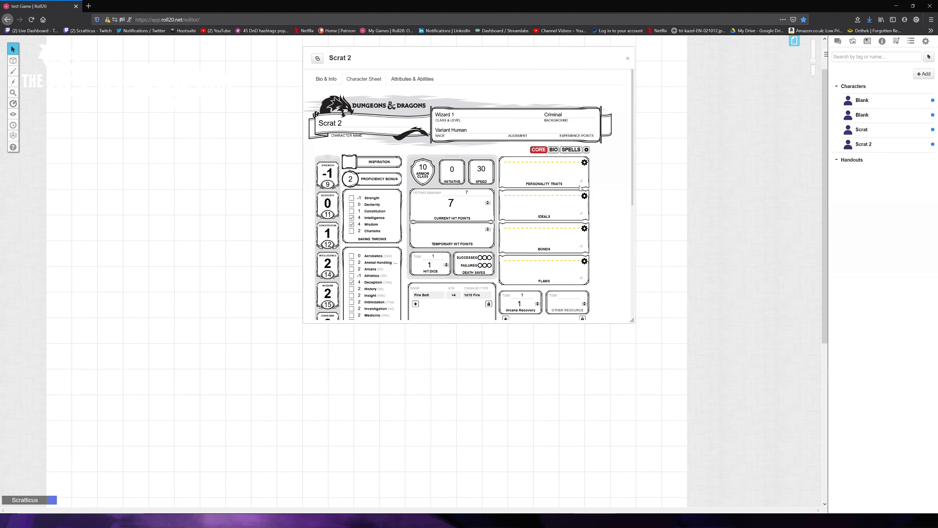
{"action": "left_click_drag", "start_coordinate": [632, 321], "coordinate": [629, 479]}
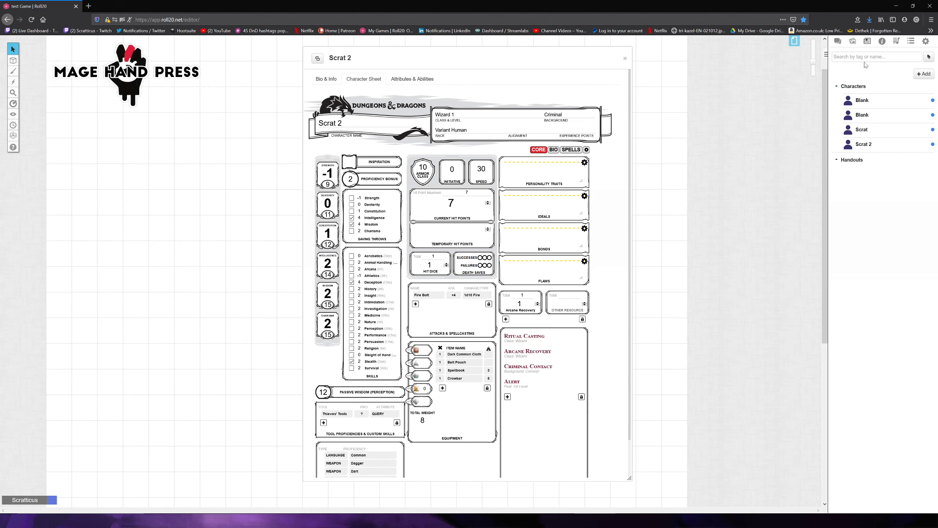
Search the D&D 5th Edition compendium for "pen" and add the Ink pen to the character's equipment.
{"action": "type", "text": "pen"}
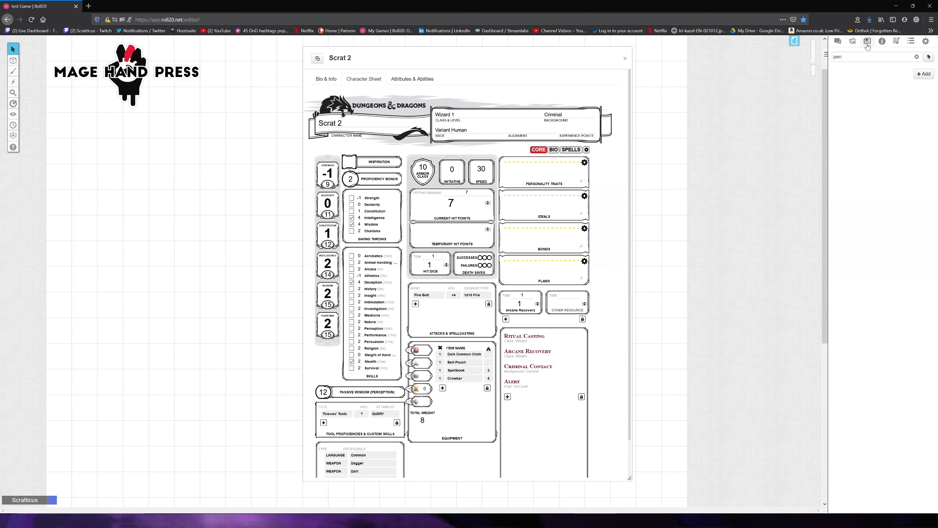
{"action": "left_click", "coordinate": [917, 57]}
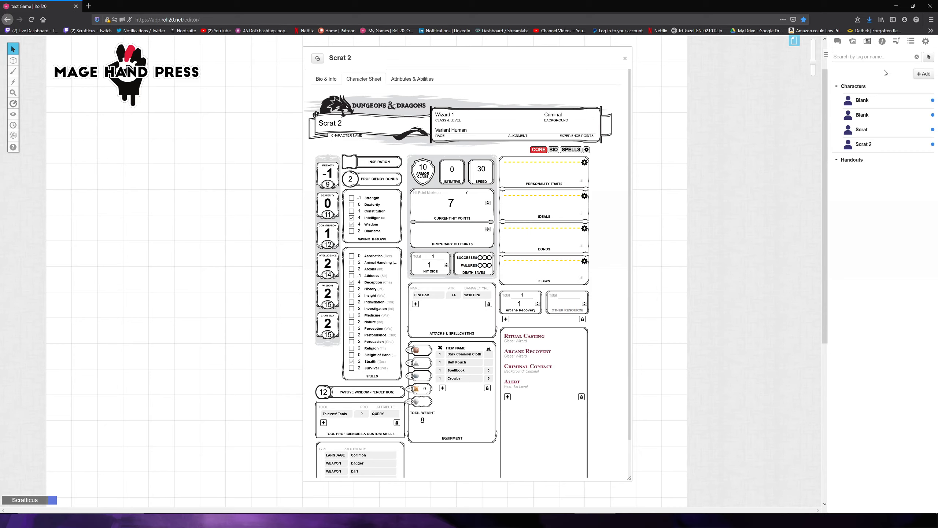
{"action": "left_click", "coordinate": [886, 43]}
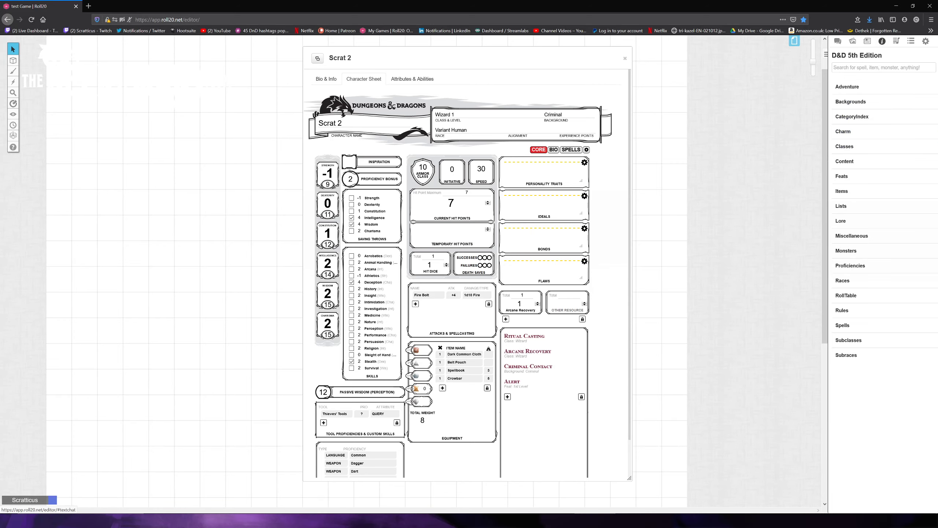
{"action": "type", "text": "pen"}
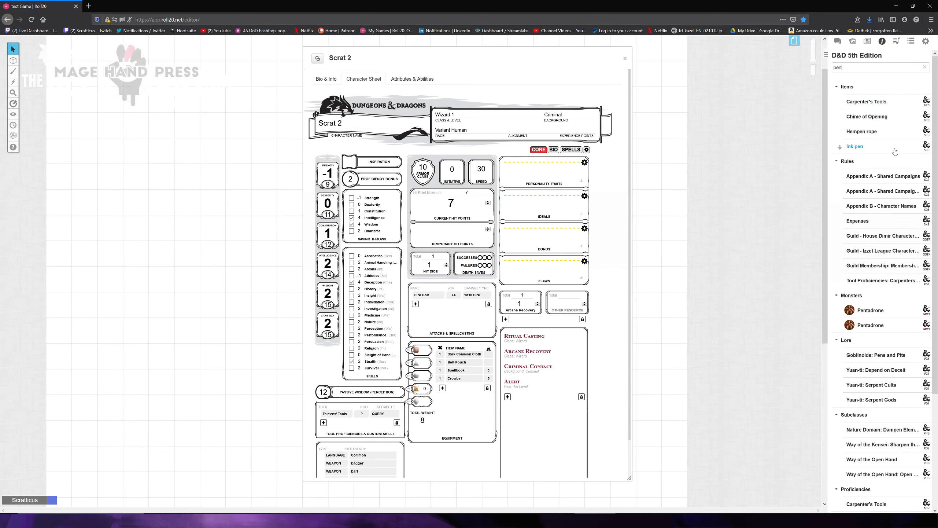
{"action": "left_click_drag", "start_coordinate": [878, 150], "coordinate": [381, 261]}
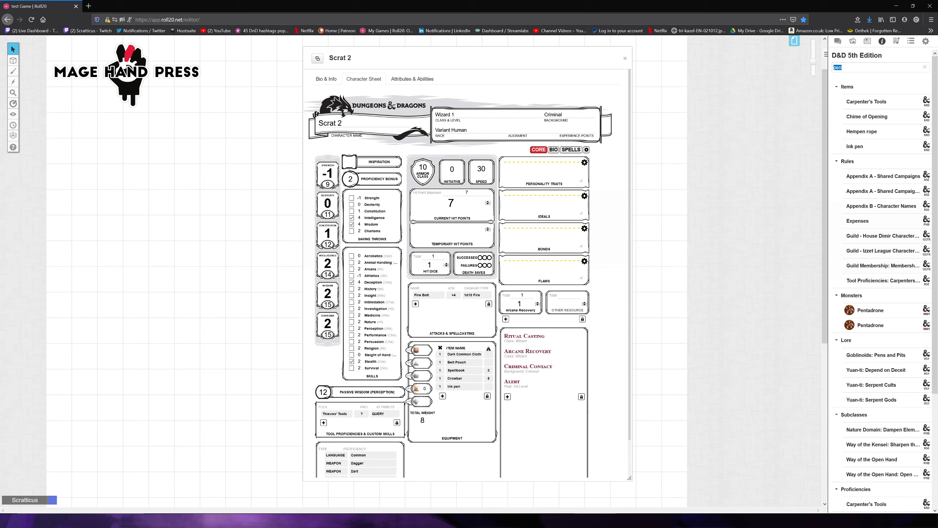
Search the compendium for "short", add the Shortsword item to the sheet, and roll its attack to the chat.
{"action": "type", "text": "short"}
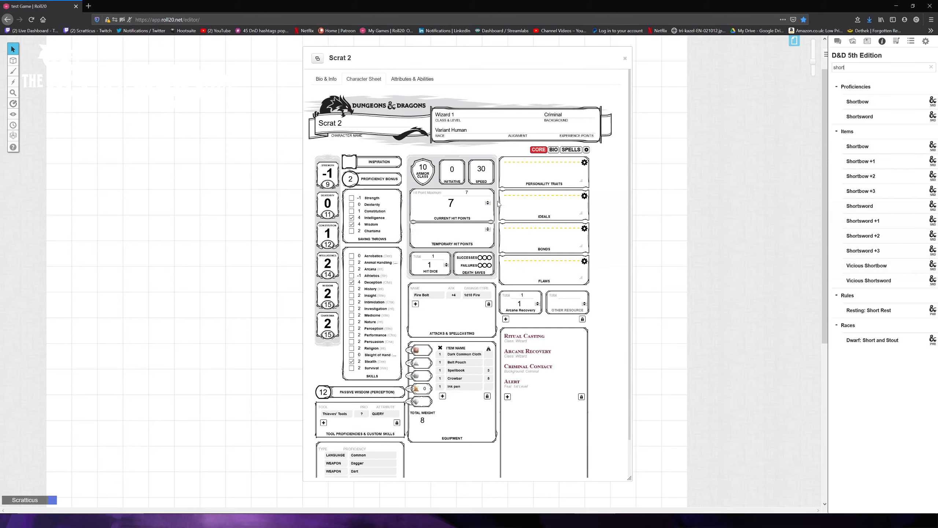
{"action": "left_click_drag", "start_coordinate": [434, 326], "coordinate": [434, 326]}
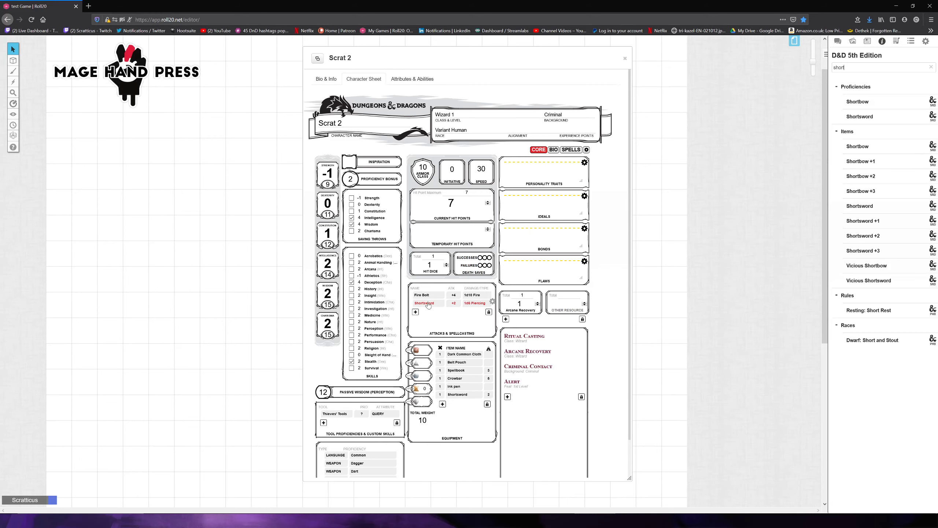
{"action": "left_click", "coordinate": [838, 41]}
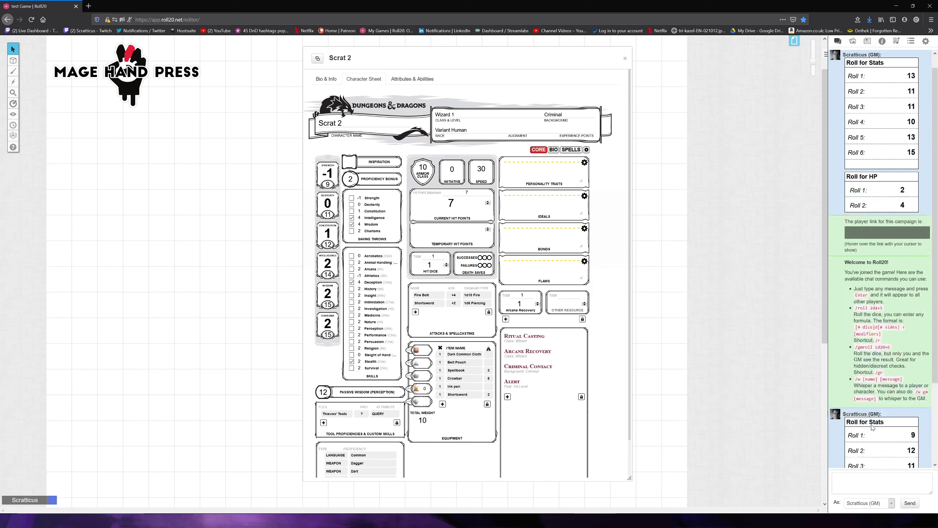
{"action": "mouse_move", "coordinate": [864, 453]}
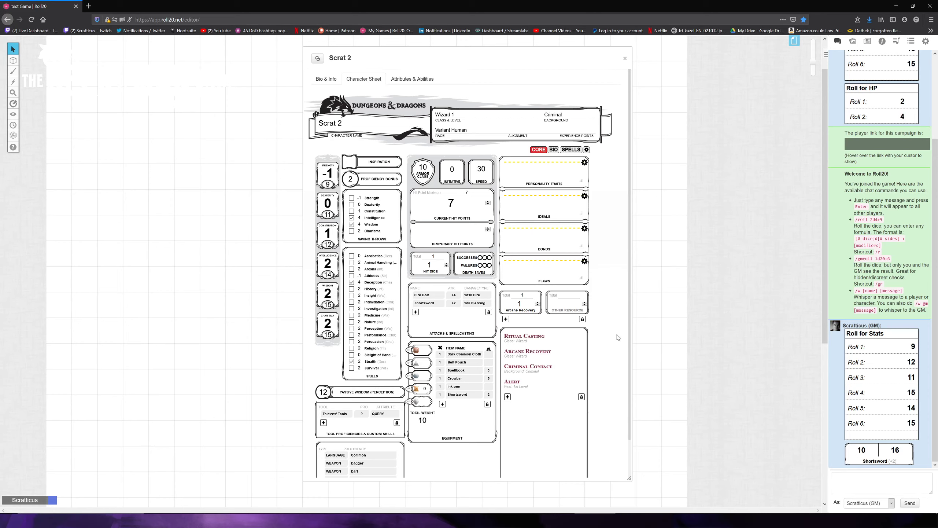
Add a custom equipment item named Belaying Pin with a weight of 0.5.
{"action": "scroll", "coordinate": [435, 389], "scroll_direction": "down", "scroll_amount": 2}
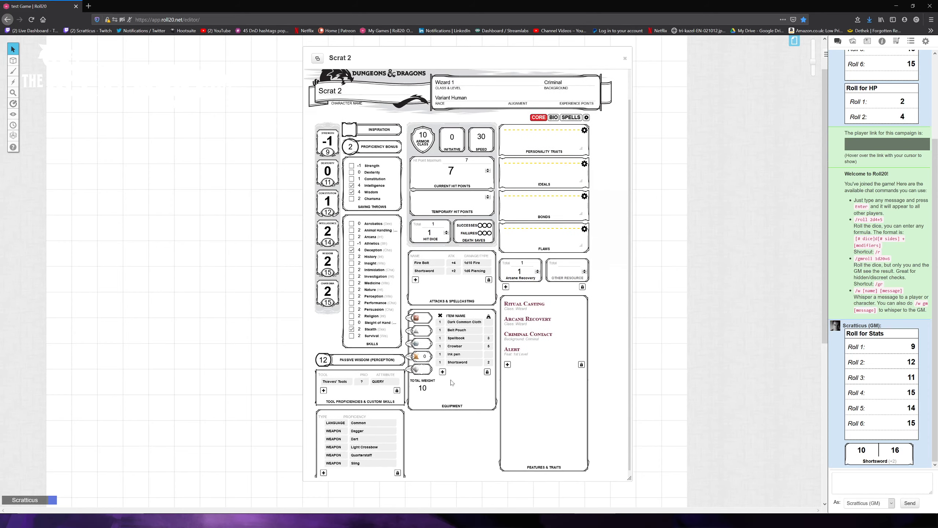
{"action": "left_click", "coordinate": [442, 372]}
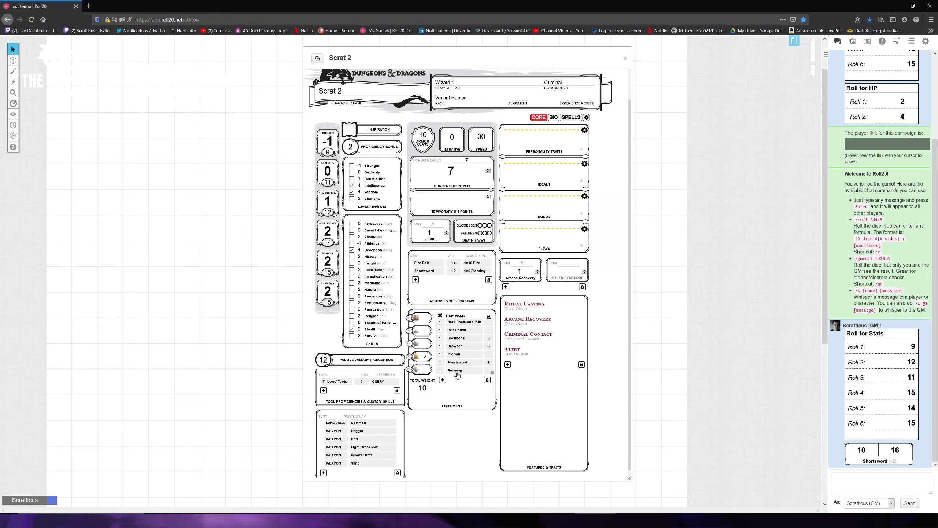
{"action": "type", "text": "Belaying Pin"}
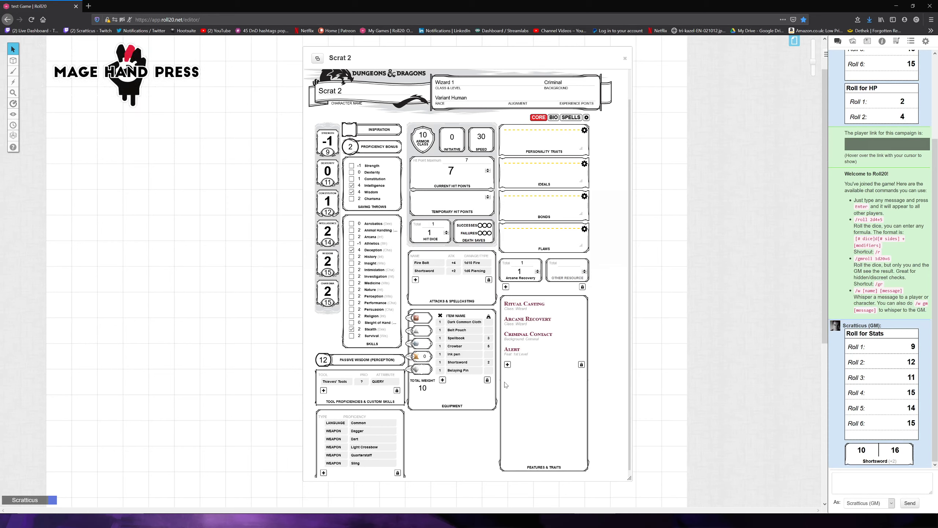
{"action": "left_click", "coordinate": [491, 372]}
{"action": "left_click", "coordinate": [466, 403]}
Add a racial feature named Example Feat and copy the Alert feat's description into it.
{"action": "left_click", "coordinate": [508, 365]}
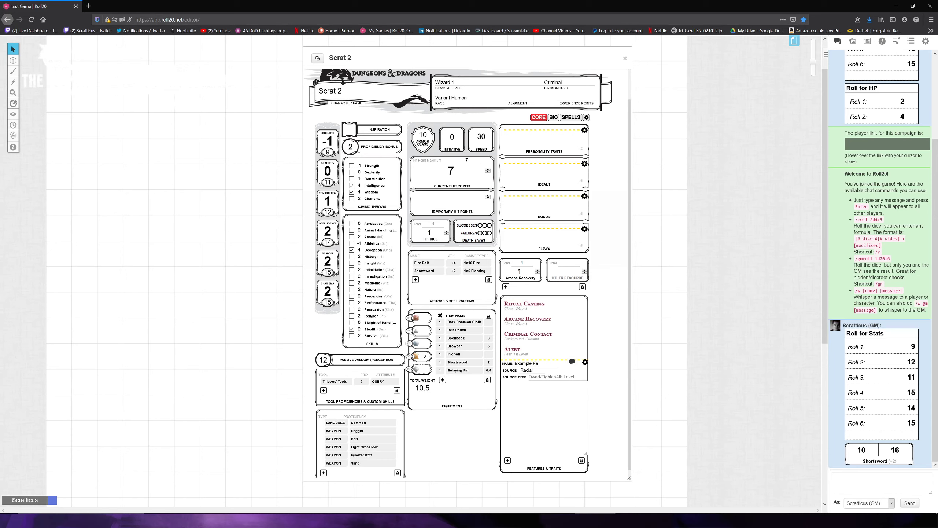
{"action": "left_click", "coordinate": [517, 354]}
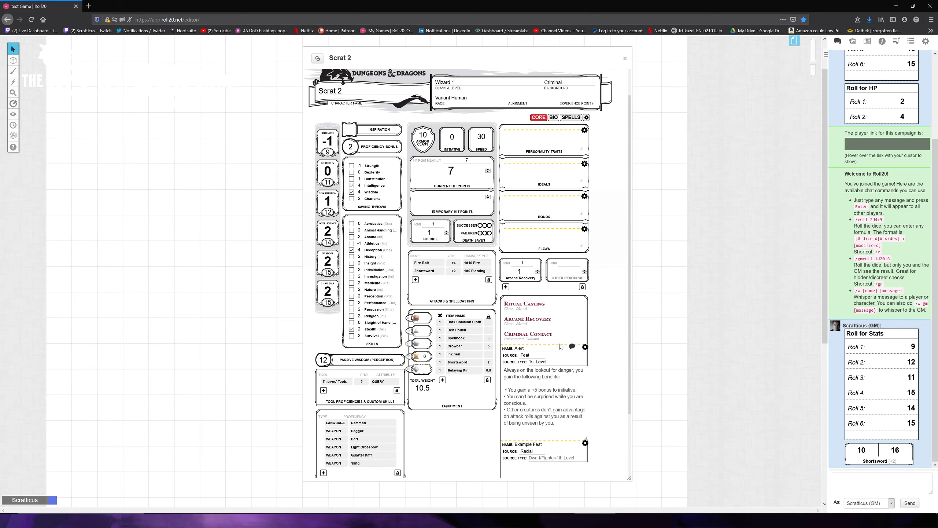
{"action": "left_click", "coordinate": [585, 347]}
{"action": "scroll", "coordinate": [585, 348], "scroll_direction": "down", "scroll_amount": 2}
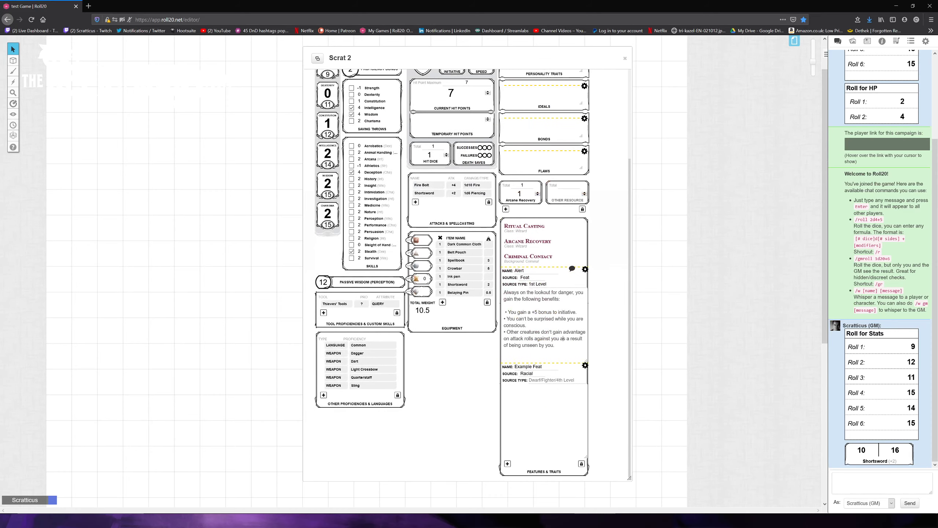
{"action": "key", "text": "ctrl+a"}
{"action": "key", "text": "ctrl+c"}
{"action": "left_click", "coordinate": [505, 388]}
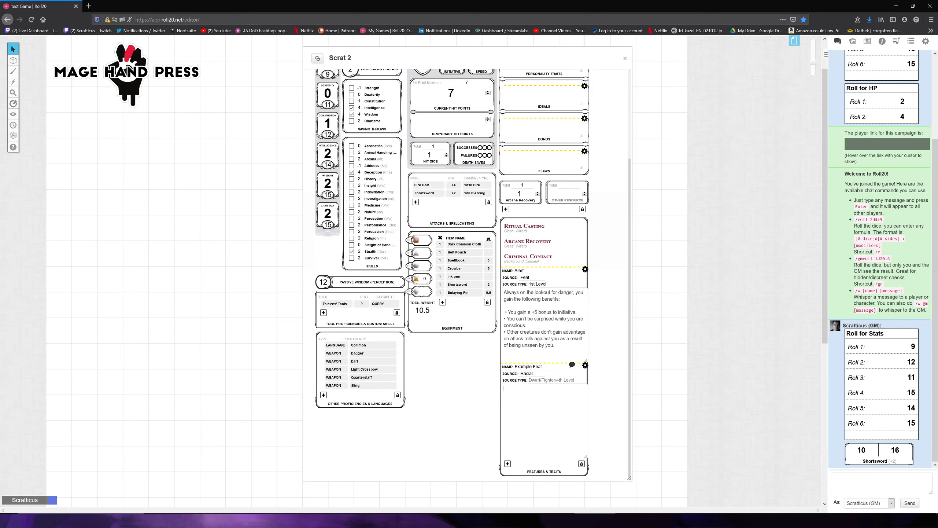
{"action": "key", "text": "ctrl+v"}
{"action": "left_click", "coordinate": [585, 366]}
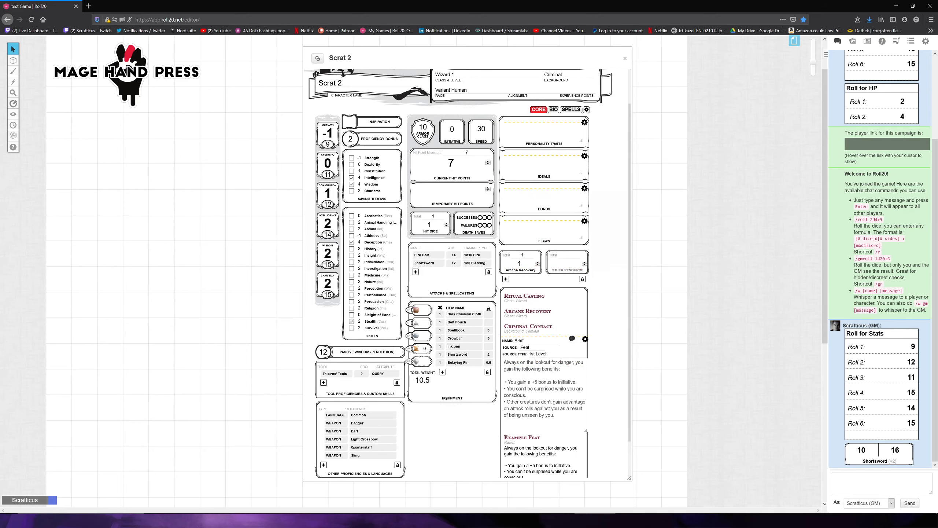
Close the Alert feat's editing view and post its description to the chat.
{"action": "left_click", "coordinate": [585, 339]}
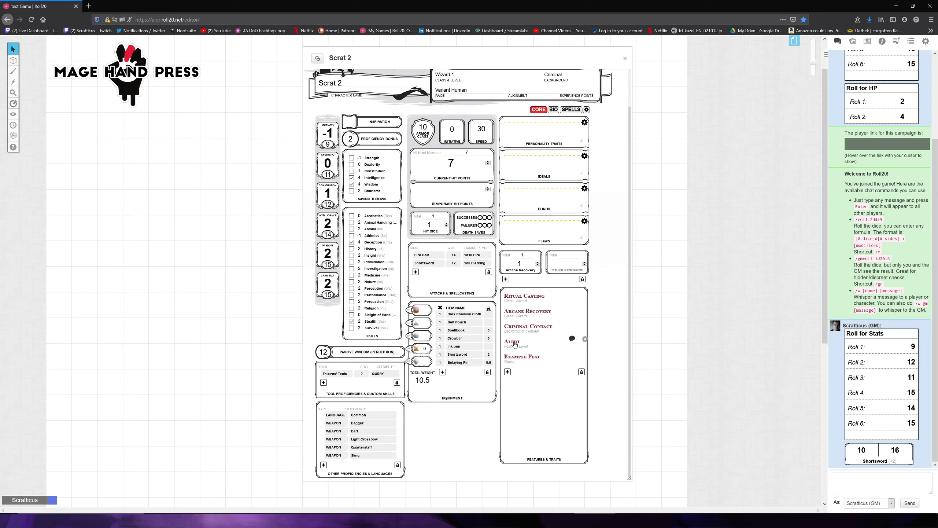
{"action": "left_click", "coordinate": [572, 339]}
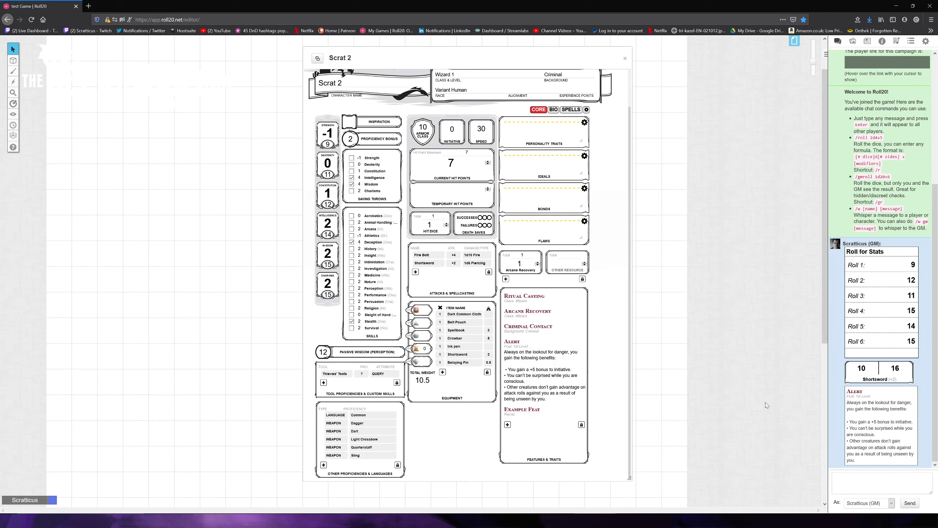
Launch the Level+ Charactermancer from the sheet's settings and continue to the levels stage.
{"action": "scroll", "coordinate": [411, 261], "scroll_direction": "up", "scroll_amount": 1}
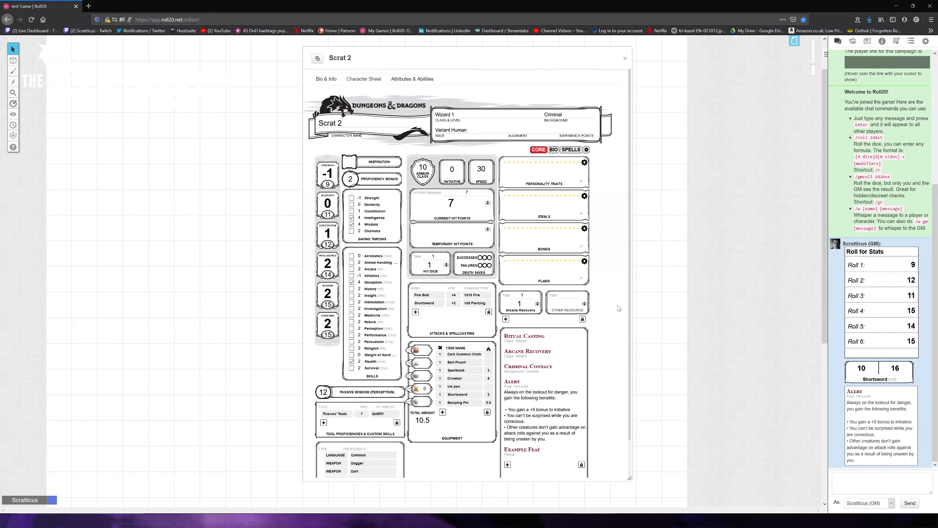
{"action": "left_click", "coordinate": [587, 150]}
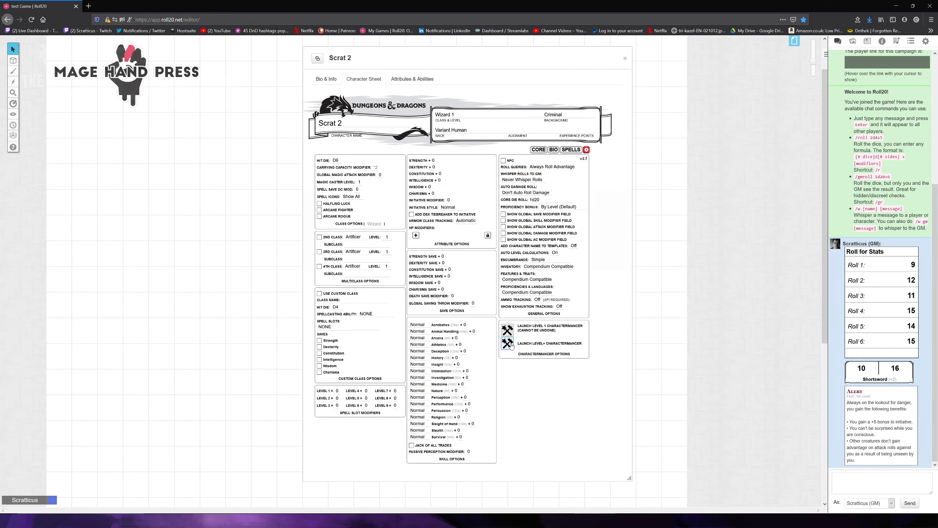
{"action": "left_click", "coordinate": [543, 345]}
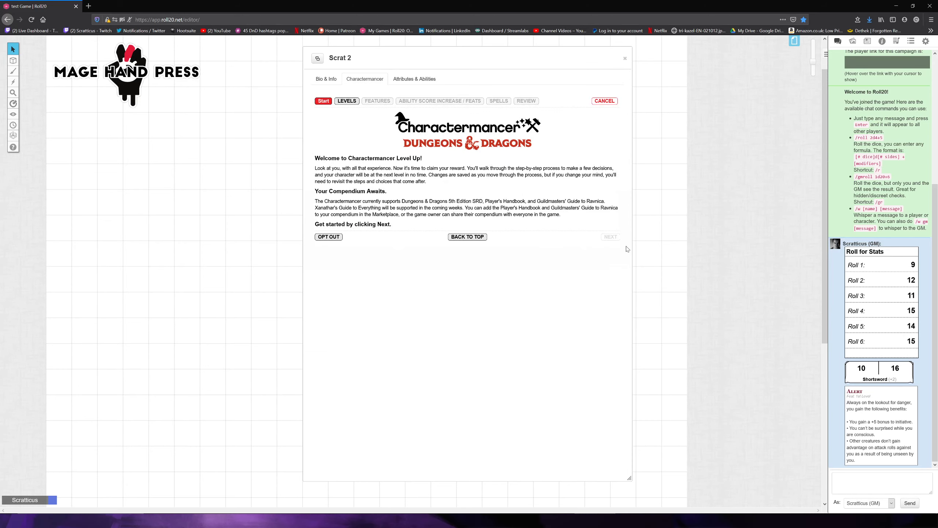
{"action": "left_click", "coordinate": [611, 237]}
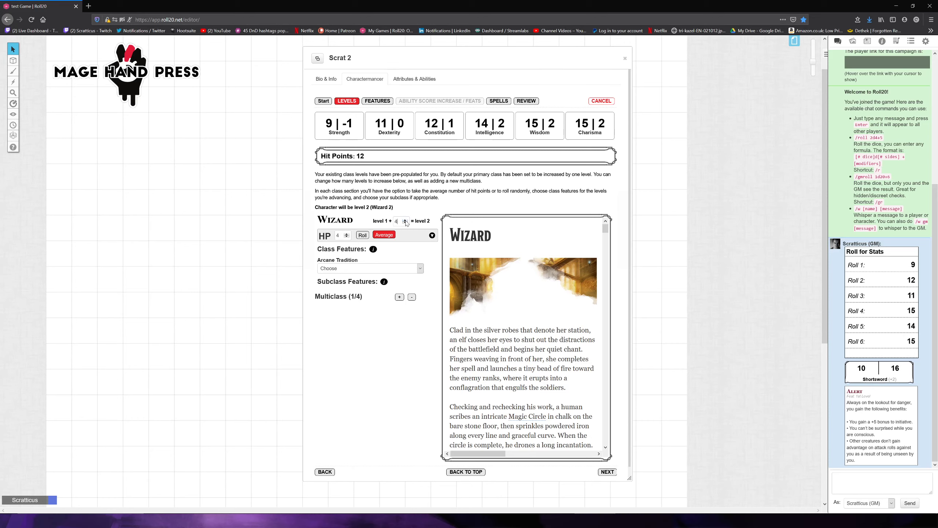
Raise the Wizard by 4 levels to level 5 and roll the hit points for the new levels.
{"action": "left_click", "coordinate": [424, 226]}
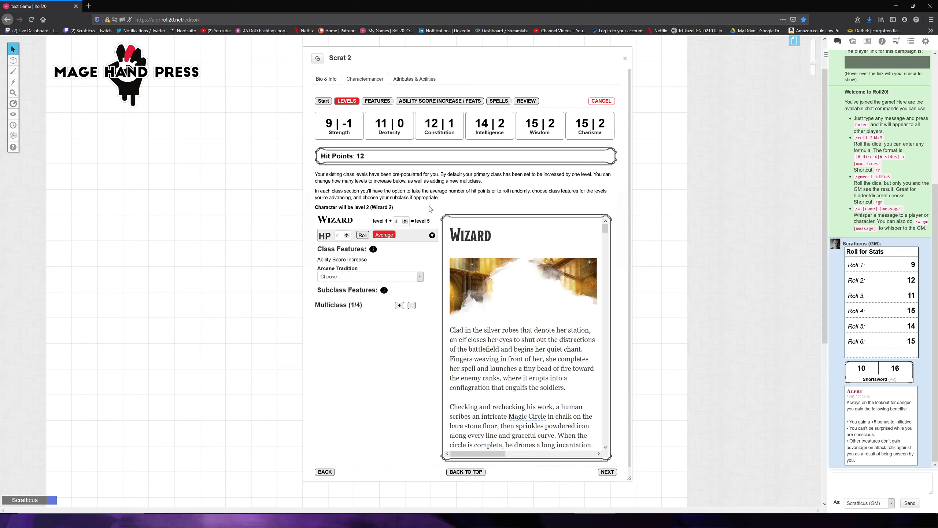
{"action": "left_click", "coordinate": [365, 238]}
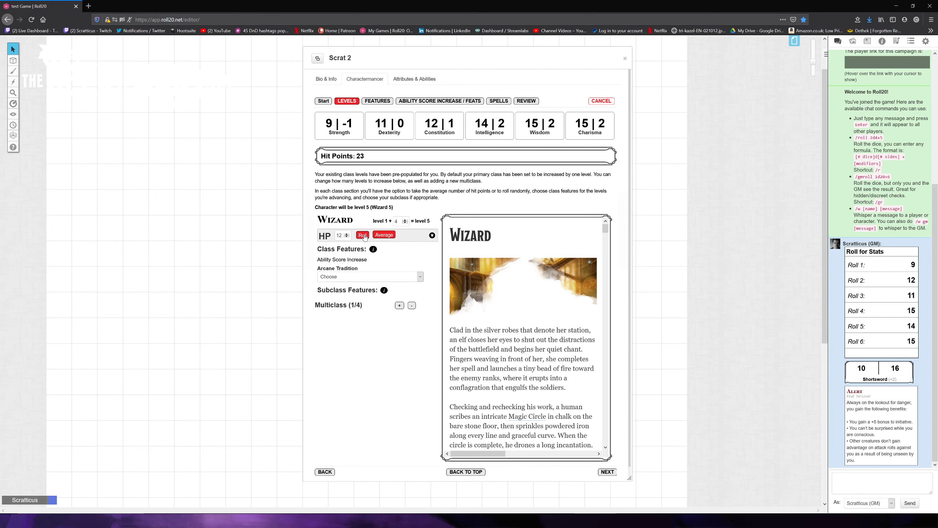
Choose School of Illusion (PHB) as the Arcane Tradition and continue past the features to the ability score increase stage.
{"action": "left_click", "coordinate": [420, 277]}
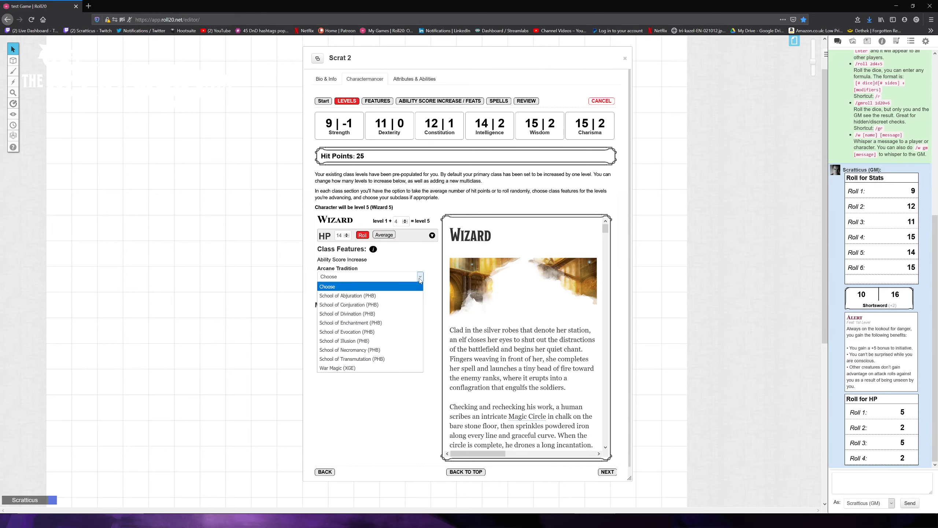
{"action": "left_click", "coordinate": [366, 341]}
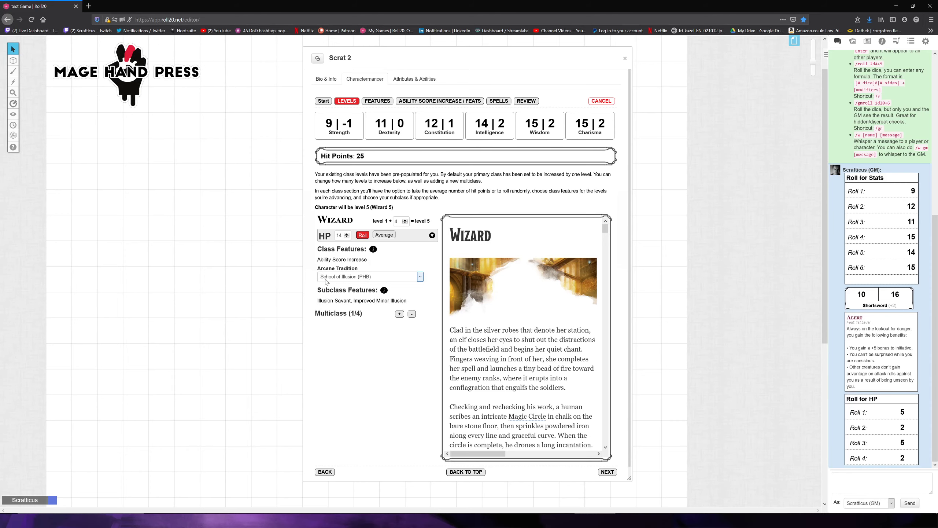
{"action": "left_click", "coordinate": [608, 471]}
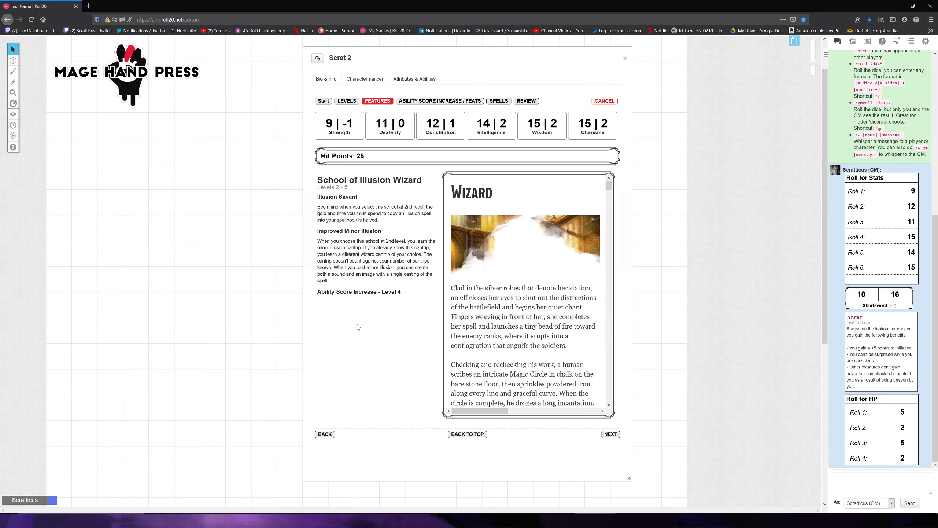
{"action": "left_click", "coordinate": [611, 435]}
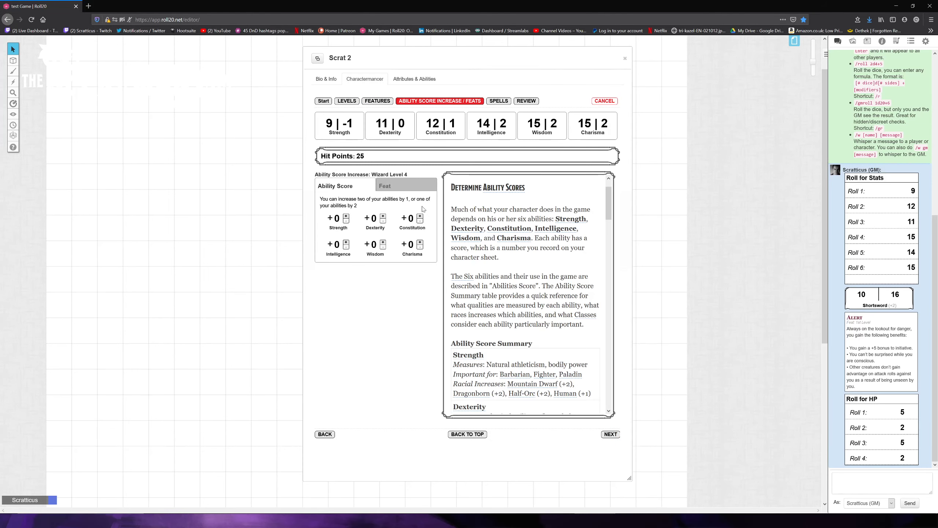
Increase Intelligence by 2 for the Wizard level 4 ability score increase and continue to the spells stage.
{"action": "left_click", "coordinate": [346, 243]}
{"action": "left_click", "coordinate": [346, 242]}
{"action": "left_click", "coordinate": [610, 434]}
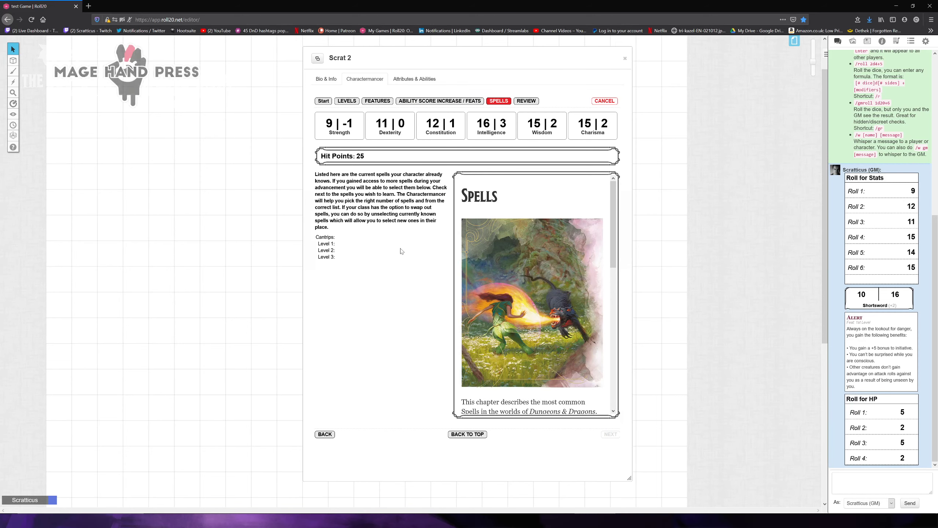
Select the level 1 spell Color Spray and the level 2 spell Melf's Acid Arrow, and apply the level-up changes.
{"action": "scroll", "coordinate": [358, 241], "scroll_direction": "down", "scroll_amount": 1}
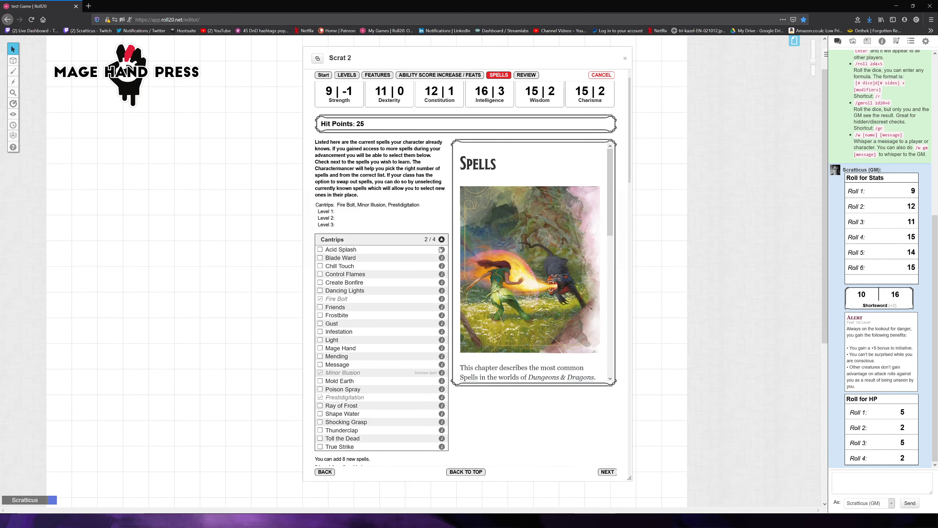
{"action": "scroll", "coordinate": [425, 243], "scroll_direction": "down", "scroll_amount": 10}
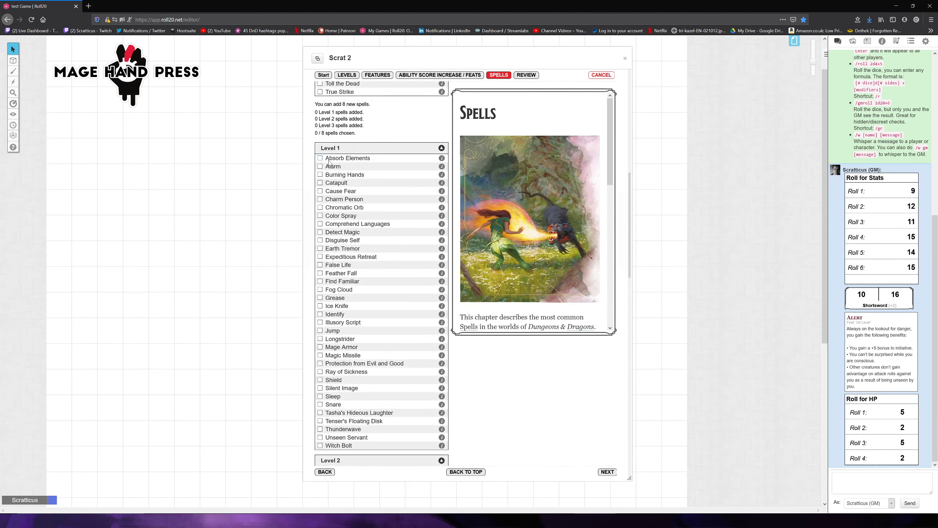
{"action": "scroll", "coordinate": [382, 259], "scroll_direction": "down", "scroll_amount": 20}
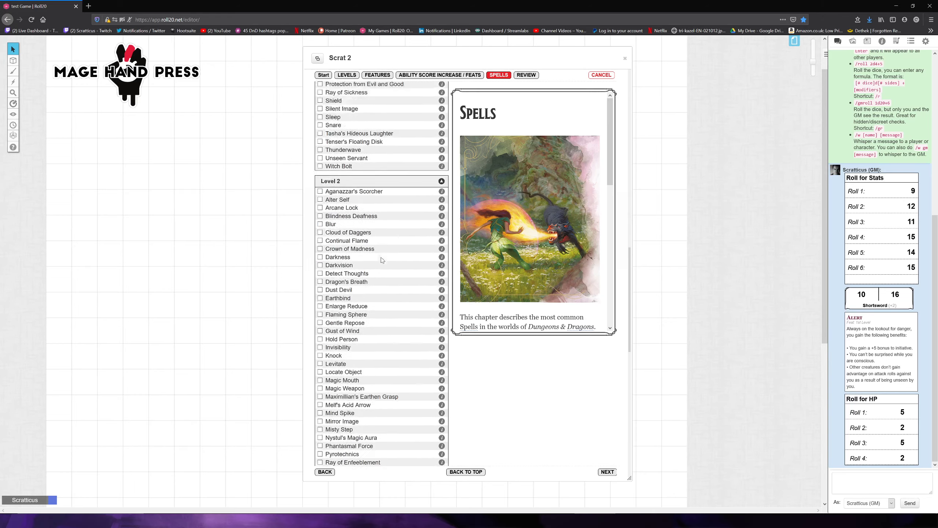
{"action": "scroll", "coordinate": [382, 260], "scroll_direction": "up", "scroll_amount": 8}
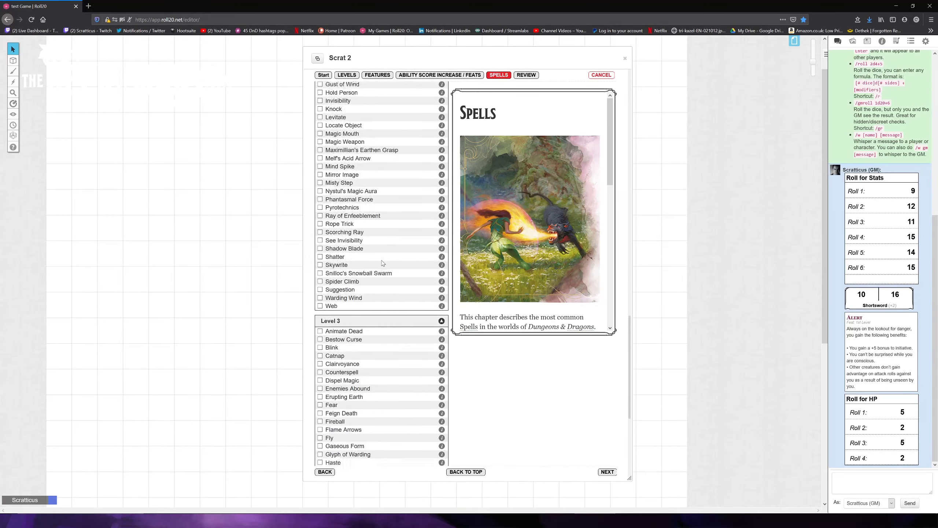
{"action": "scroll", "coordinate": [369, 232], "scroll_direction": "up", "scroll_amount": 20}
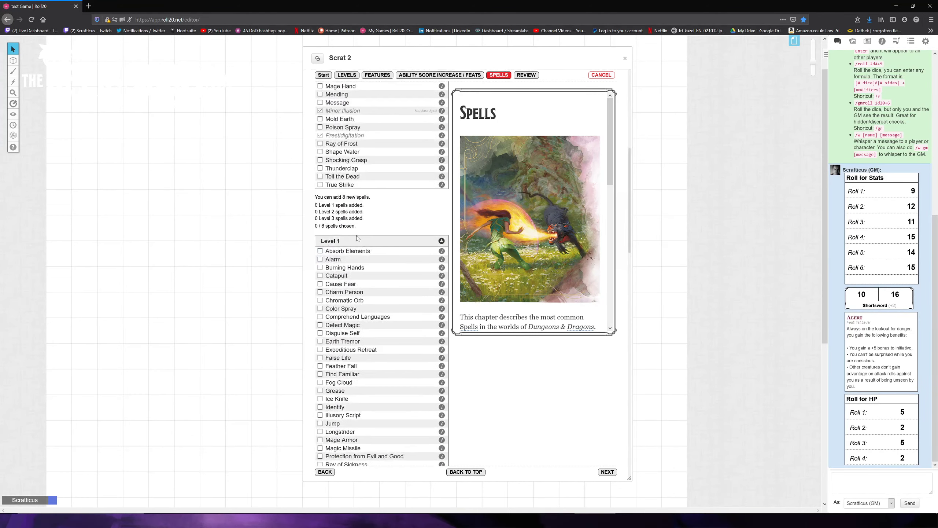
{"action": "left_click", "coordinate": [320, 308]}
{"action": "scroll", "coordinate": [392, 421], "scroll_direction": "down", "scroll_amount": 9}
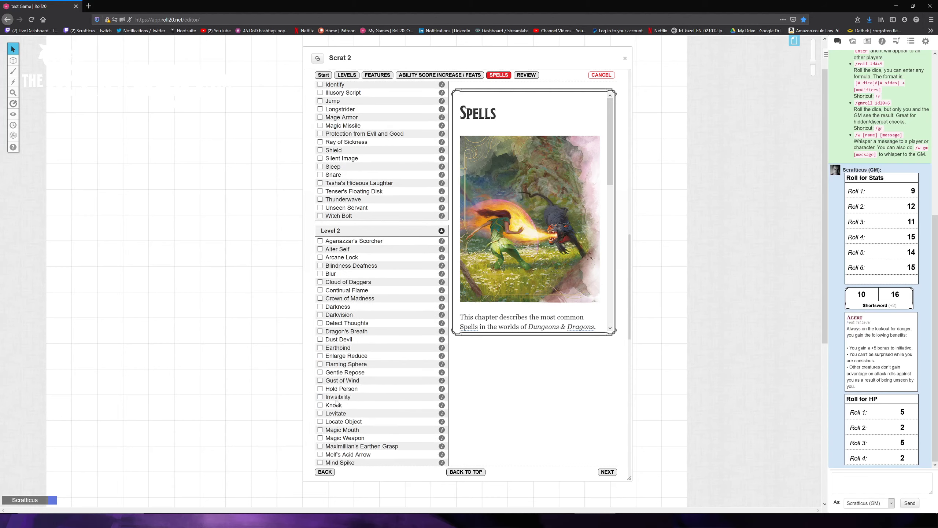
{"action": "scroll", "coordinate": [355, 417], "scroll_direction": "down", "scroll_amount": 3}
{"action": "left_click", "coordinate": [364, 391]}
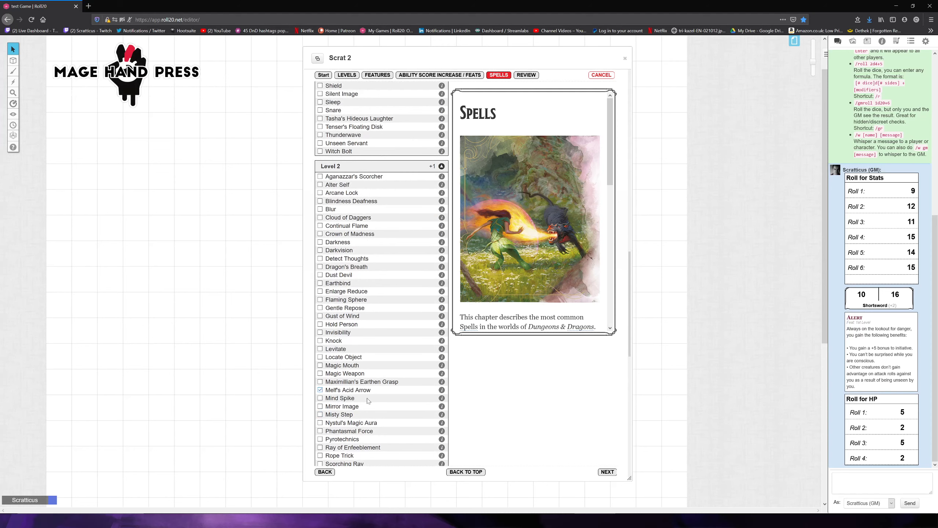
{"action": "left_click", "coordinate": [608, 473]}
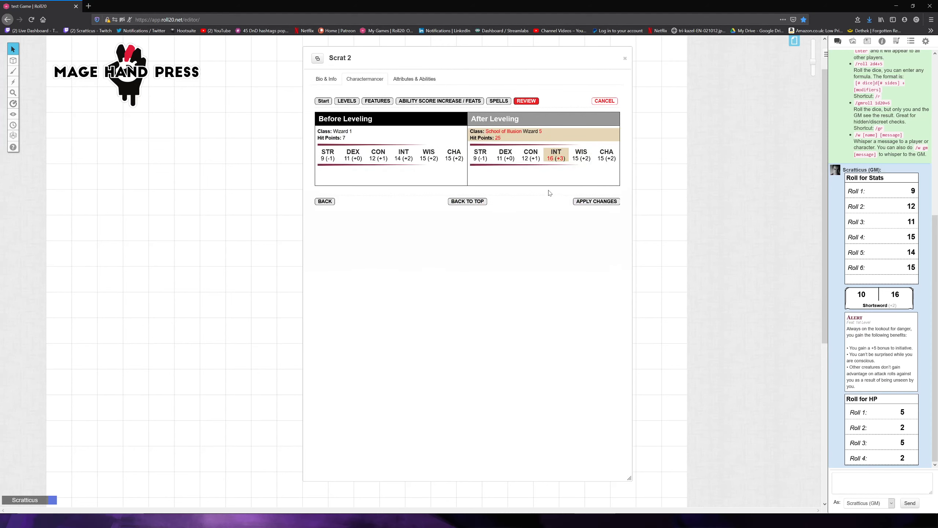
{"action": "left_click", "coordinate": [590, 200]}
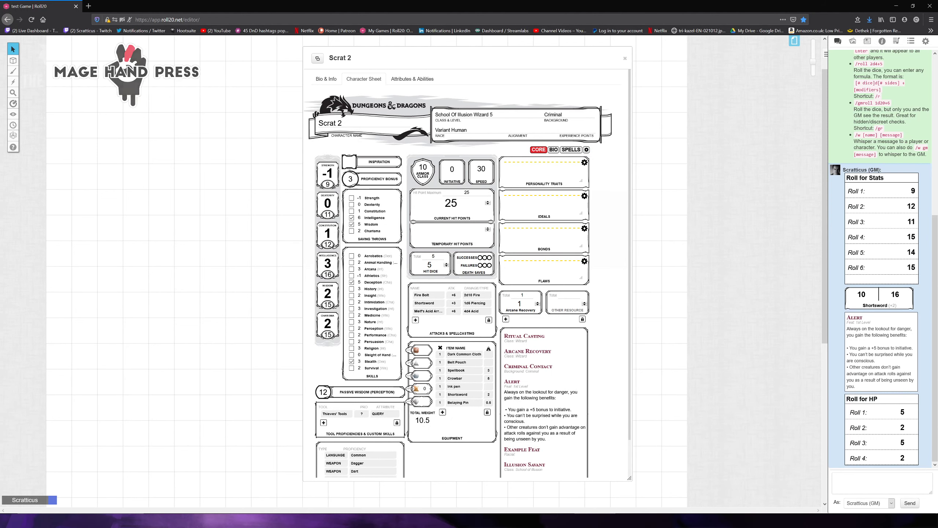
Roll the Melf's Acid Arrow attack and its damage cast at Level 2, plus damage for the earlier Shortsword attack in the chat.
{"action": "left_click", "coordinate": [429, 311]}
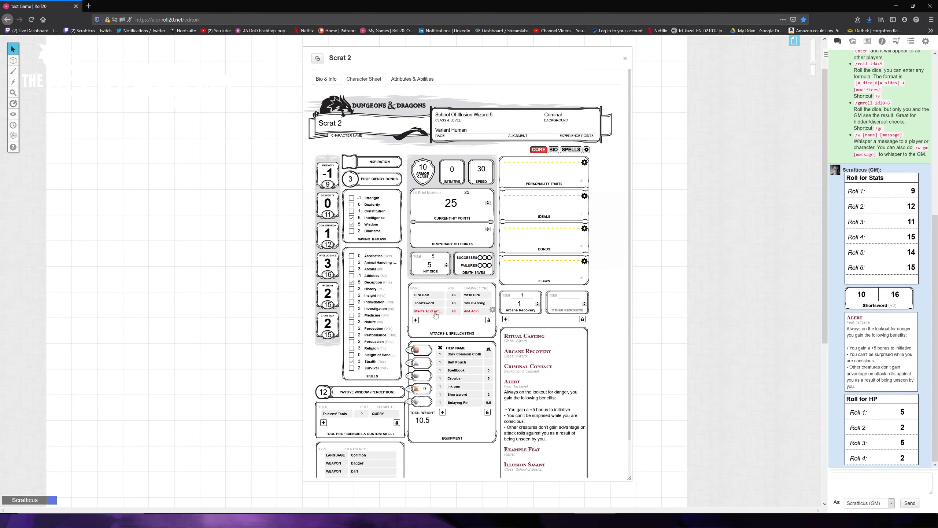
{"action": "mouse_move", "coordinate": [861, 448]}
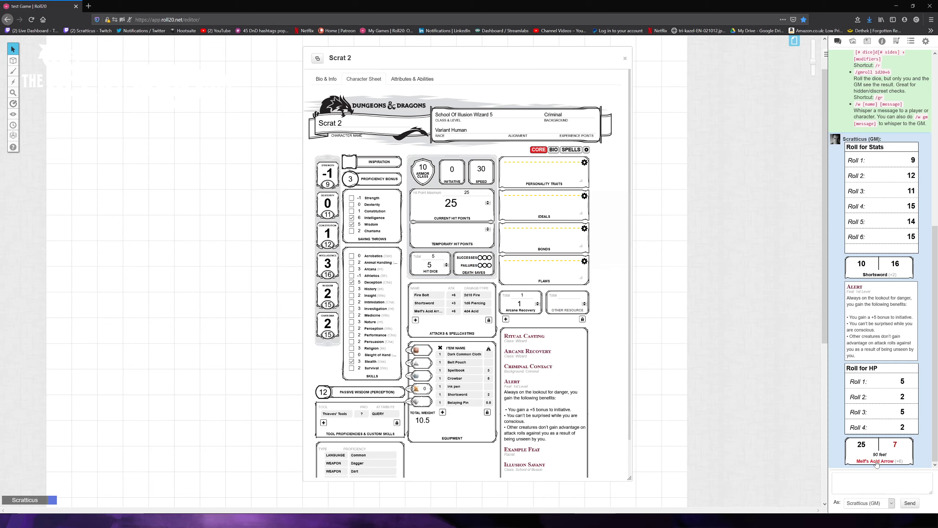
{"action": "left_click", "coordinate": [867, 461]}
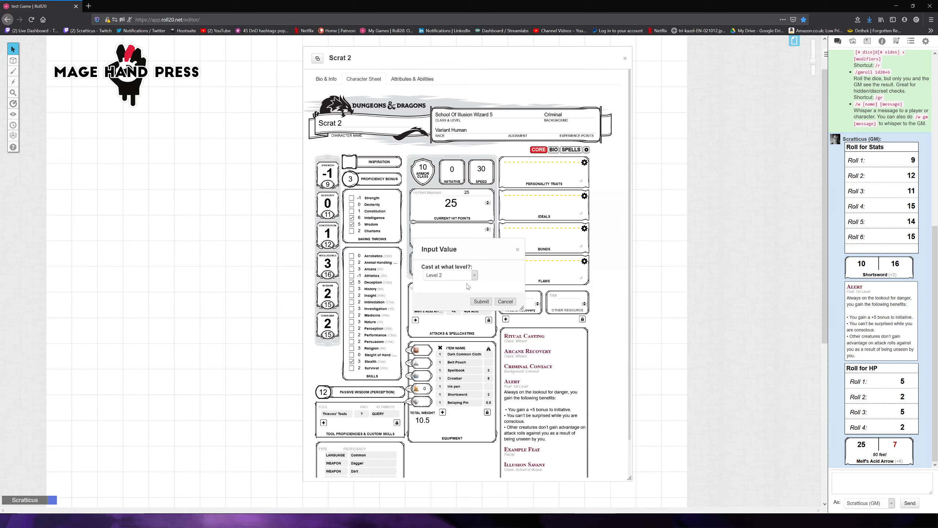
{"action": "left_click", "coordinate": [482, 302]}
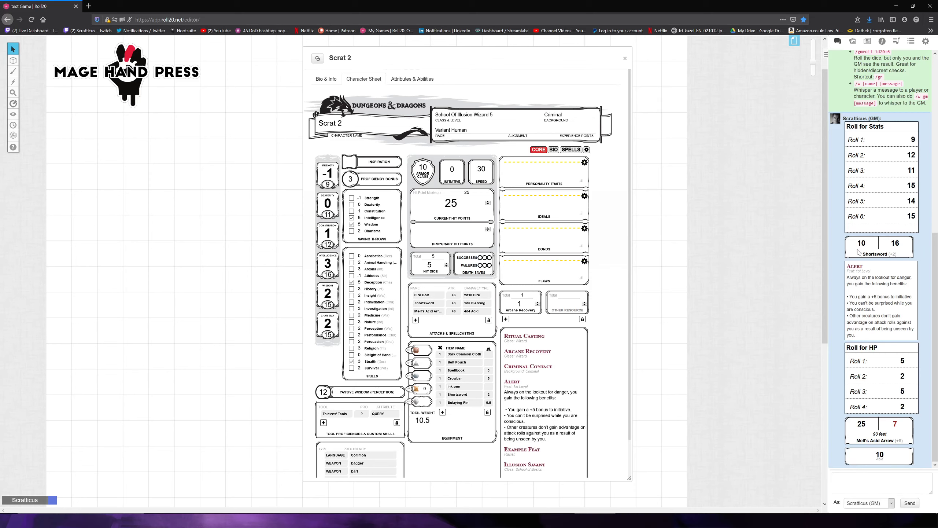
{"action": "left_click", "coordinate": [875, 258]}
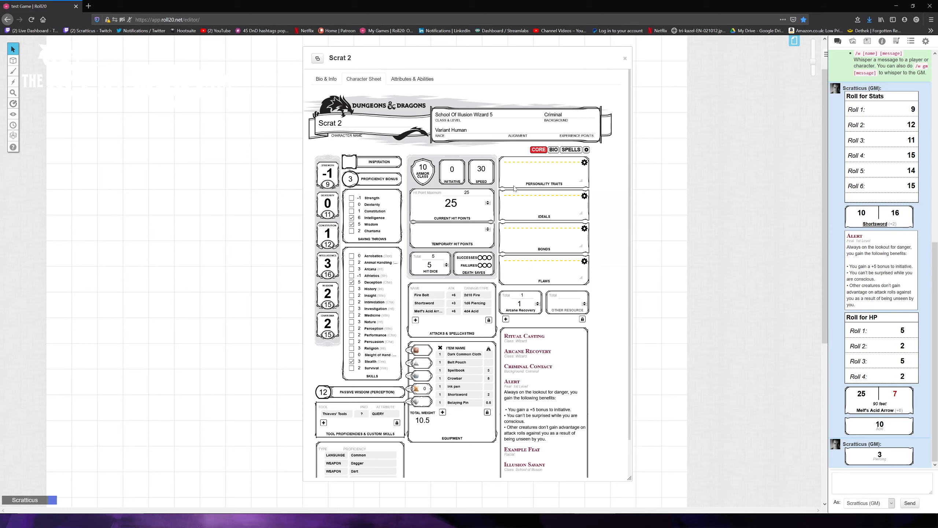
Look over the character's spell list and the sheet's settings, and return to the spell list.
{"action": "left_click", "coordinate": [574, 150]}
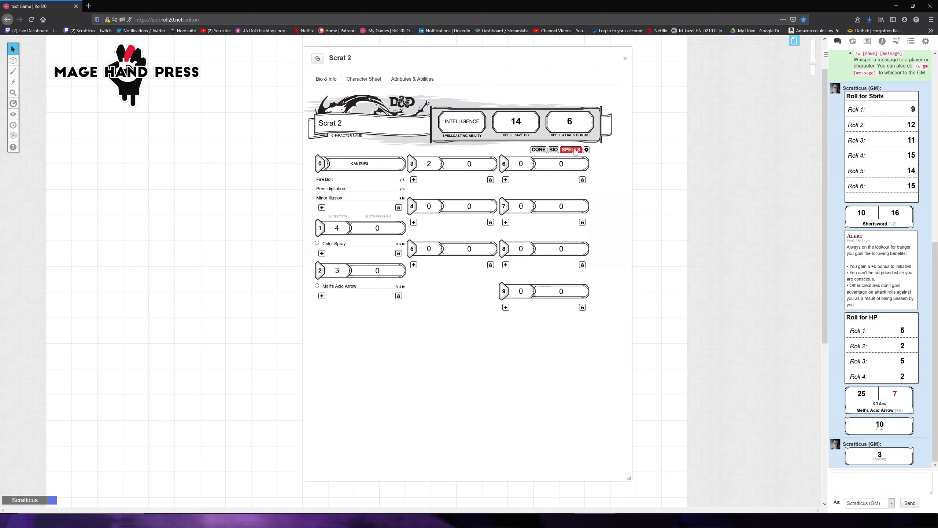
{"action": "left_click", "coordinate": [587, 150]}
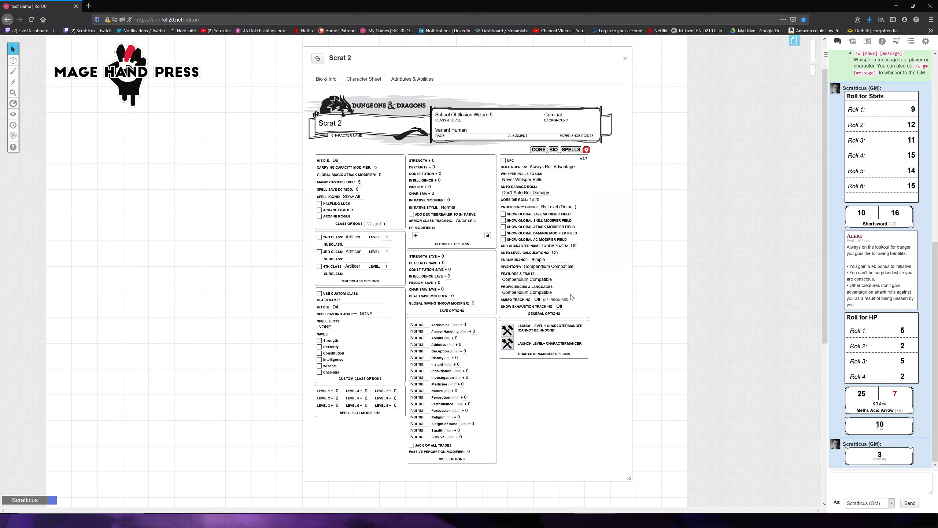
{"action": "left_click", "coordinate": [570, 150]}
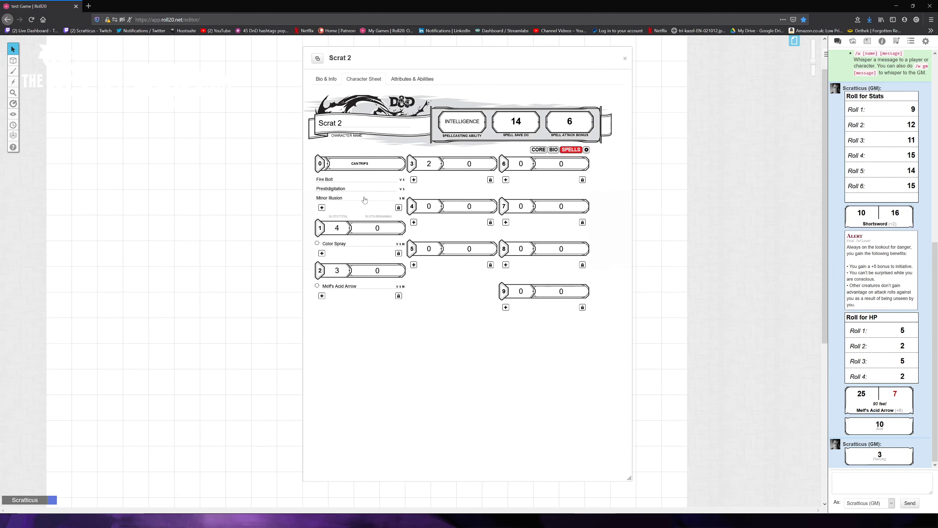
Add a level 1 spell named Viscousness with ATTACK output and 1d6 damage of type Spite, and close its editing view.
{"action": "left_click", "coordinate": [322, 254]}
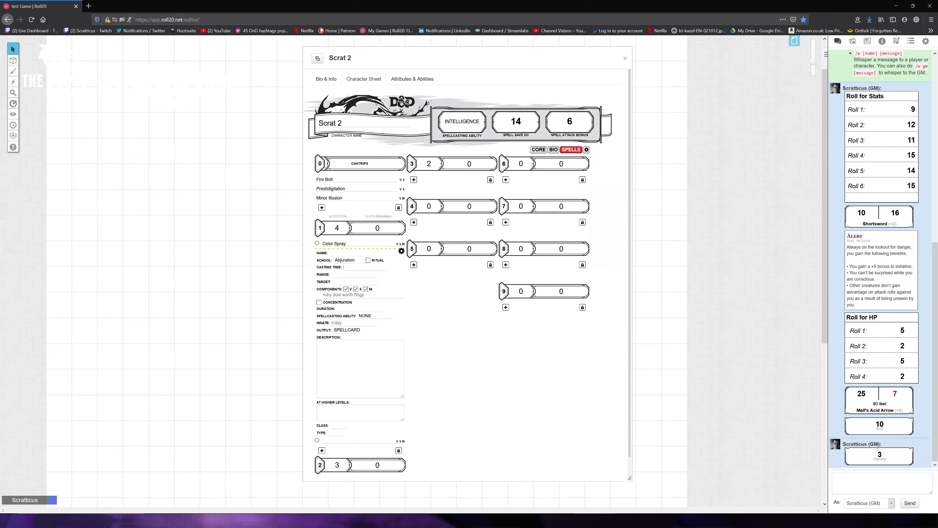
{"action": "left_click", "coordinate": [351, 331]}
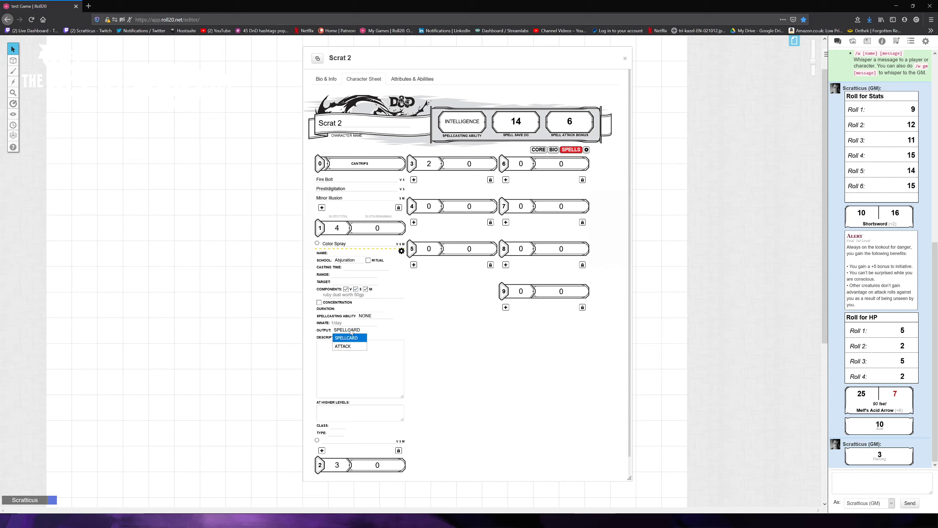
{"action": "left_click", "coordinate": [356, 346]}
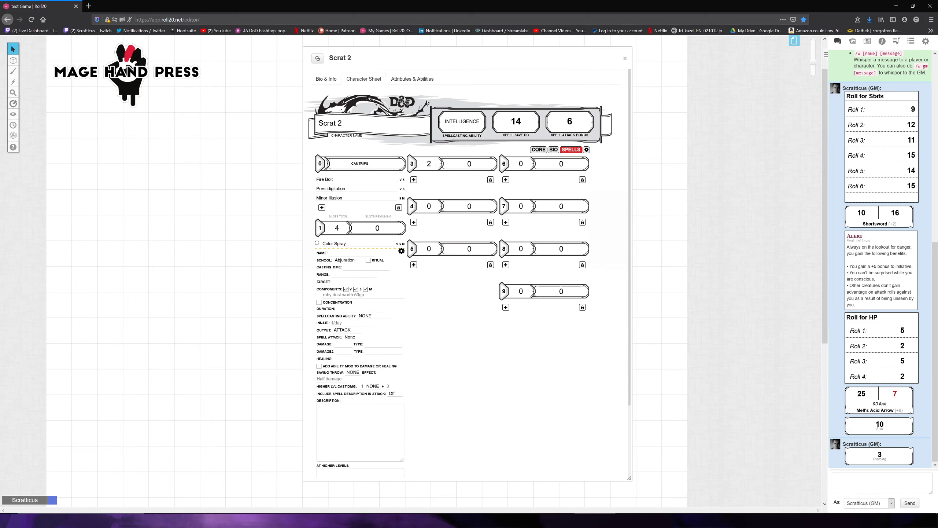
{"action": "left_click", "coordinate": [347, 253]}
{"action": "type", "text": "Viscousness"}
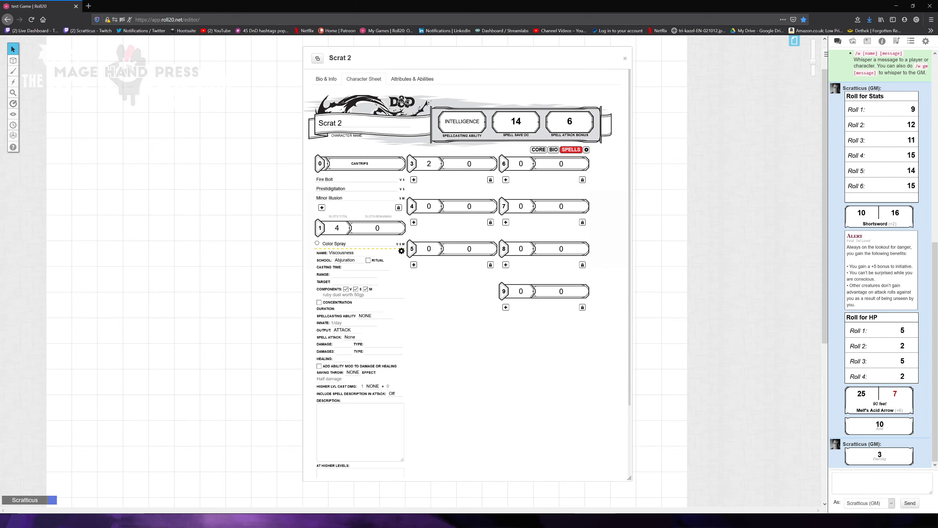
{"action": "left_click", "coordinate": [332, 345]}
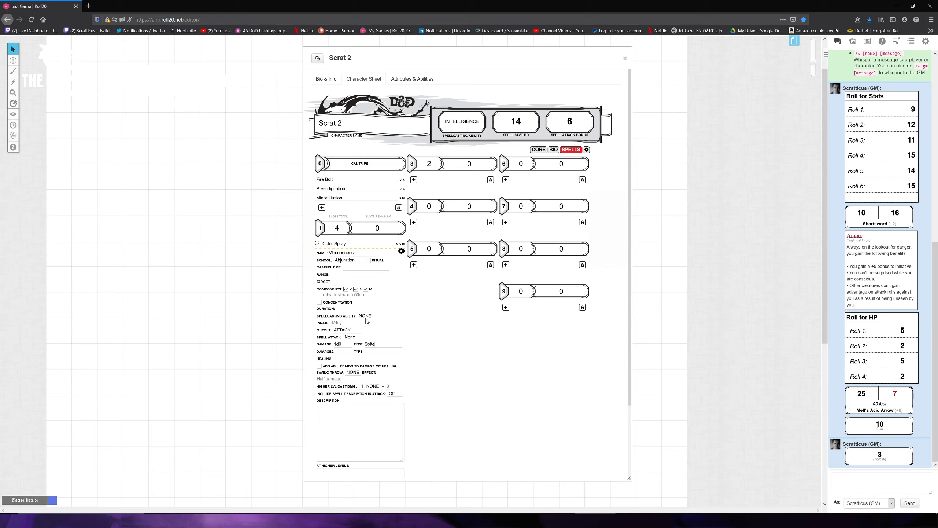
{"action": "left_click", "coordinate": [402, 252]}
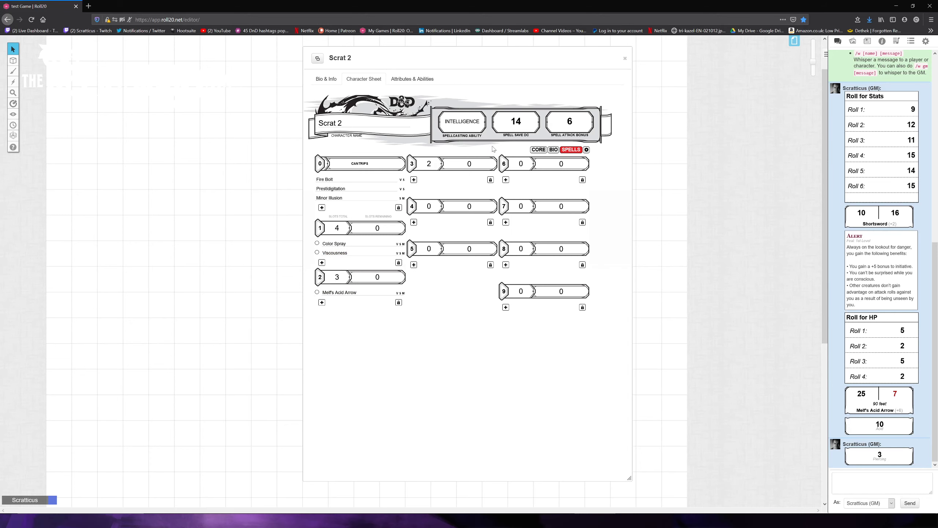
Return to the core sheet and roll the Viscousness attack to the chat.
{"action": "left_click", "coordinate": [542, 149]}
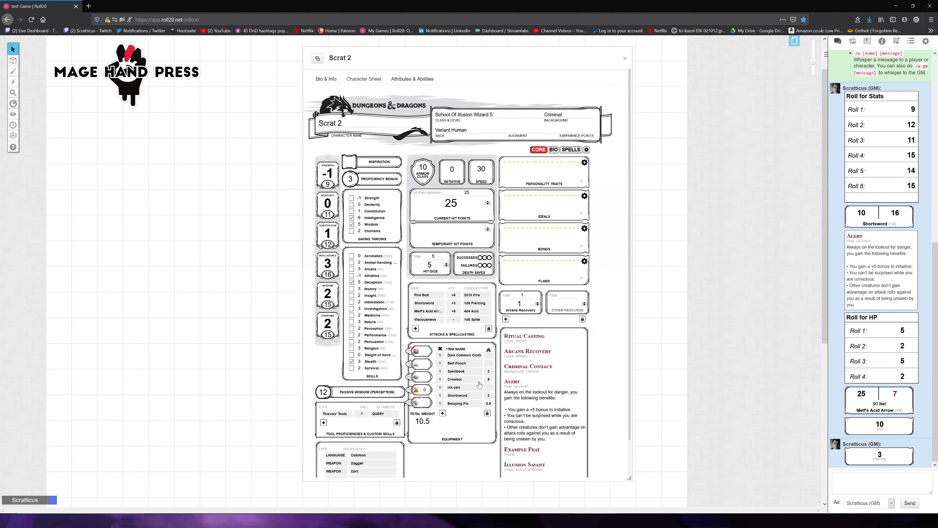
{"action": "left_click", "coordinate": [430, 320]}
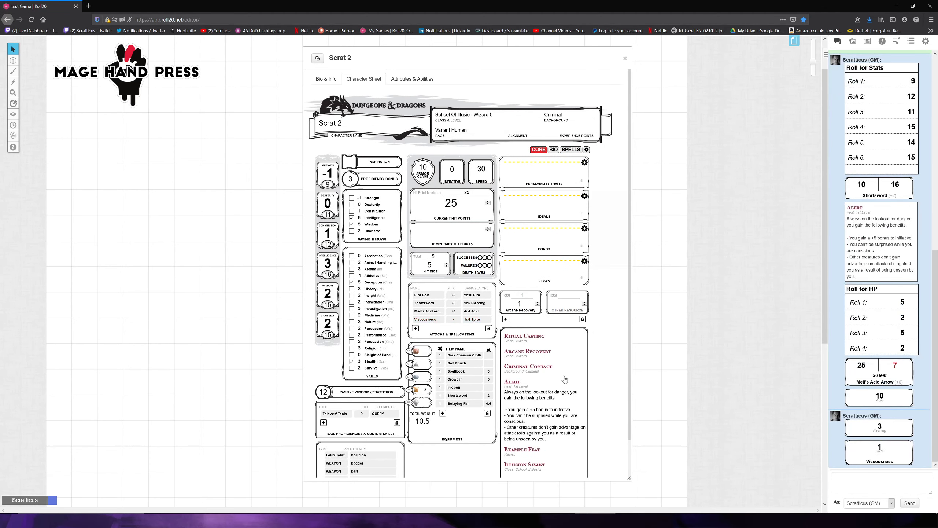
{"action": "mouse_move", "coordinate": [881, 451]}
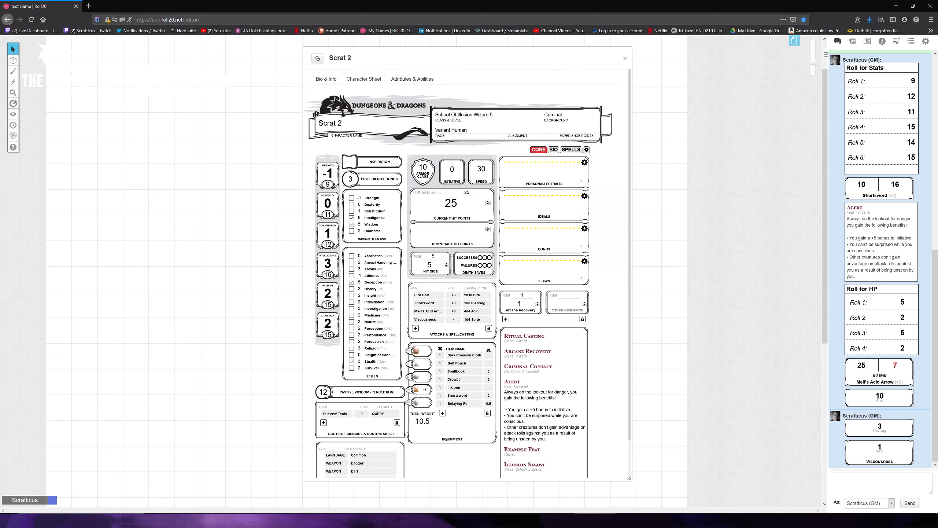
Reopen the Viscousness spell for editing, try Ranged as its spell attack, and set it back to None.
{"action": "left_click", "coordinate": [571, 150]}
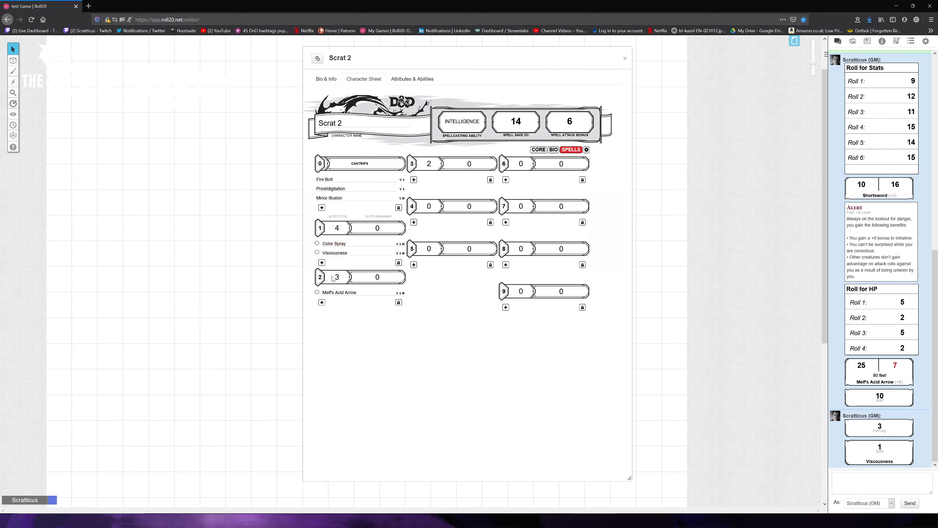
{"action": "left_click", "coordinate": [401, 252]}
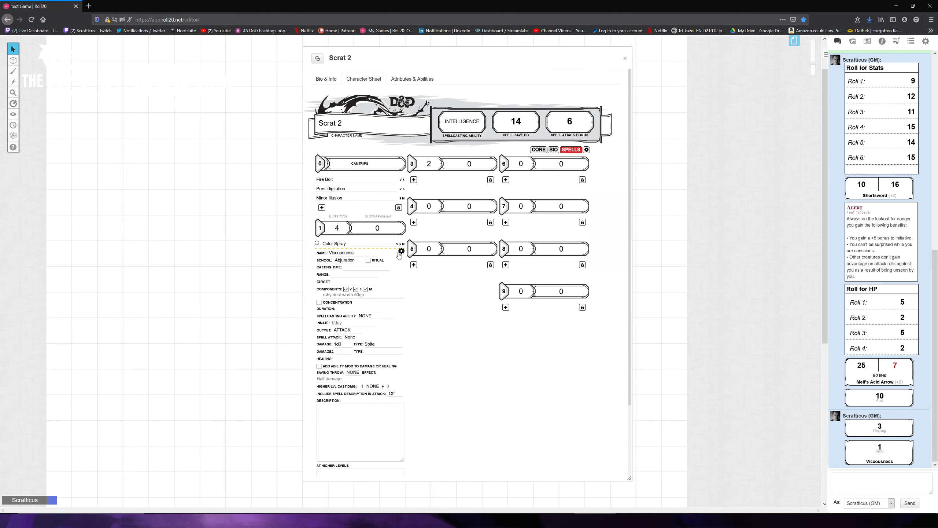
{"action": "left_click", "coordinate": [351, 338]}
{"action": "left_click", "coordinate": [358, 354]}
{"action": "left_click", "coordinate": [353, 337]}
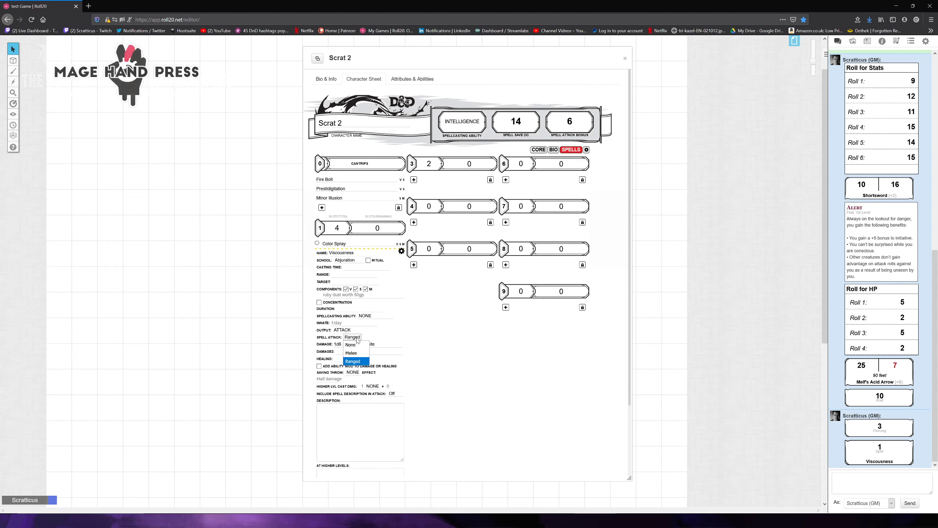
{"action": "left_click", "coordinate": [354, 344]}
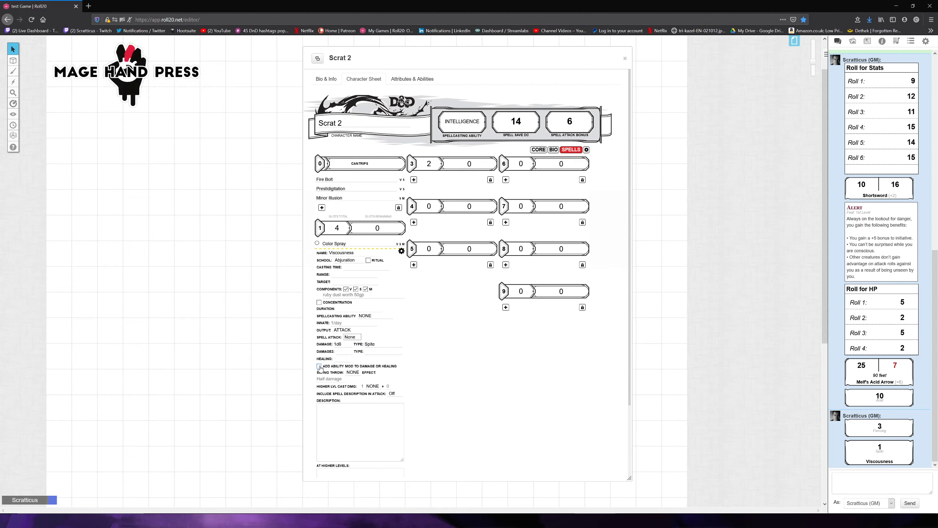
Set the Viscousness spell's saving throw to DEX, close its editing view, and roll the spell to the chat.
{"action": "left_click", "coordinate": [356, 373]}
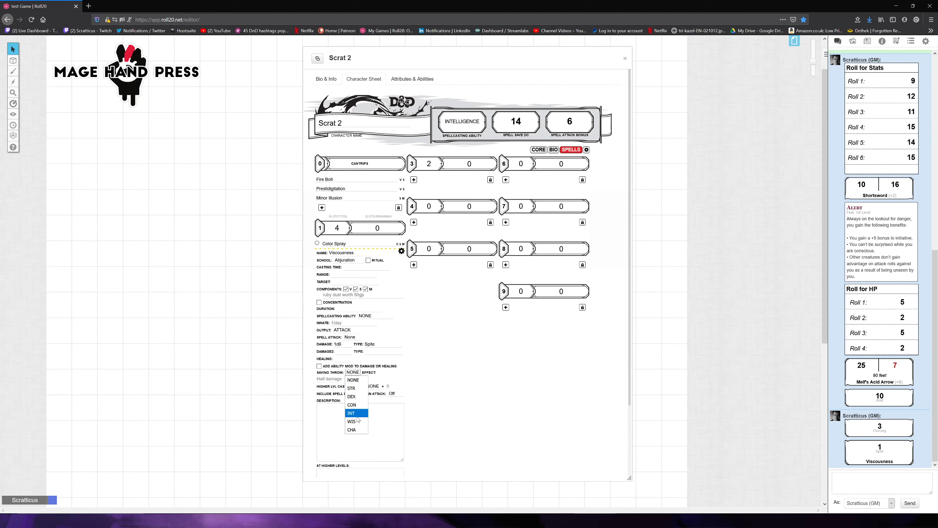
{"action": "left_click", "coordinate": [359, 398]}
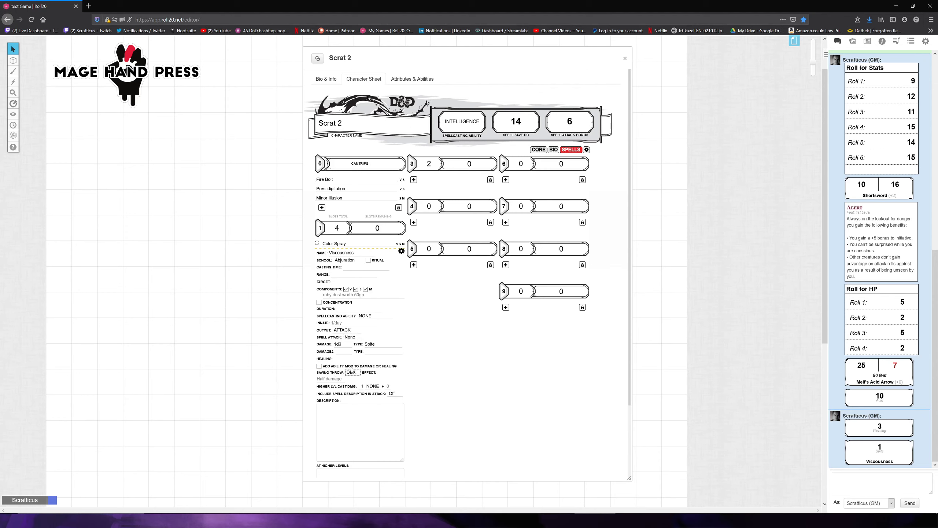
{"action": "left_click", "coordinate": [401, 251]}
{"action": "left_click", "coordinate": [334, 253]}
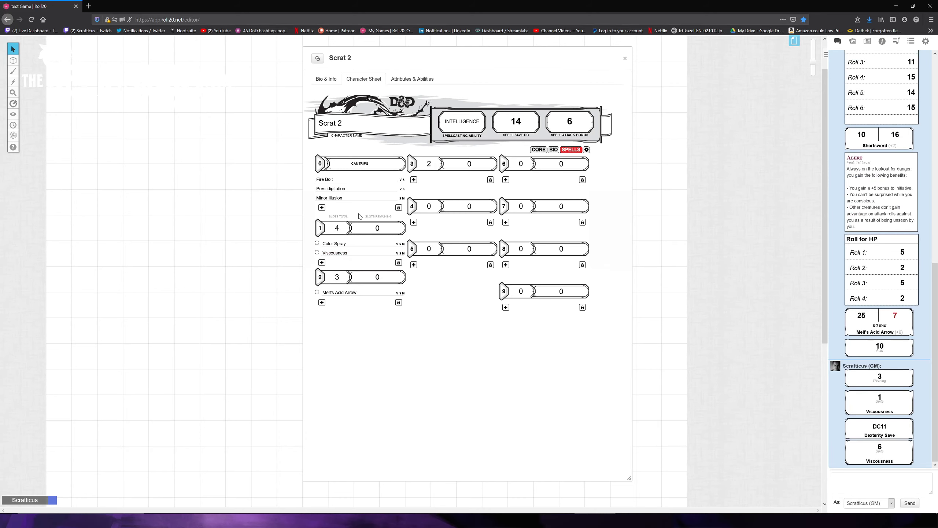
Reopen the Viscousness spell for editing, set its saving throw back to NONE and its spell attack to Ranged.
{"action": "left_click", "coordinate": [401, 251]}
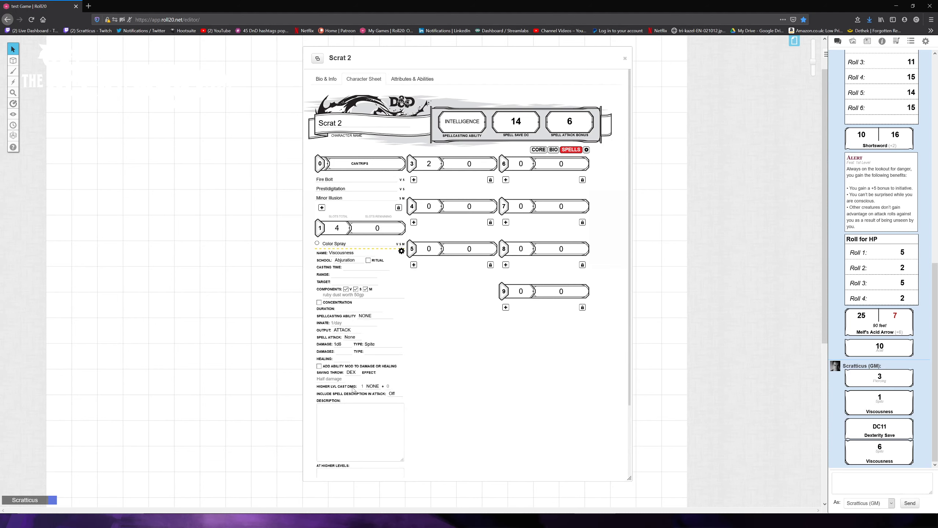
{"action": "left_click", "coordinate": [354, 376]}
{"action": "left_click", "coordinate": [353, 380]}
{"action": "left_click", "coordinate": [349, 337]}
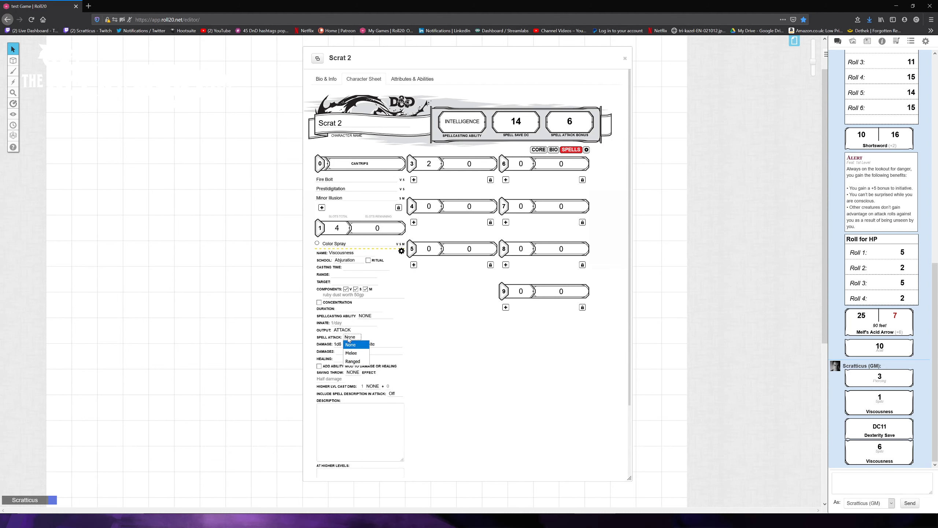
{"action": "left_click", "coordinate": [353, 355]}
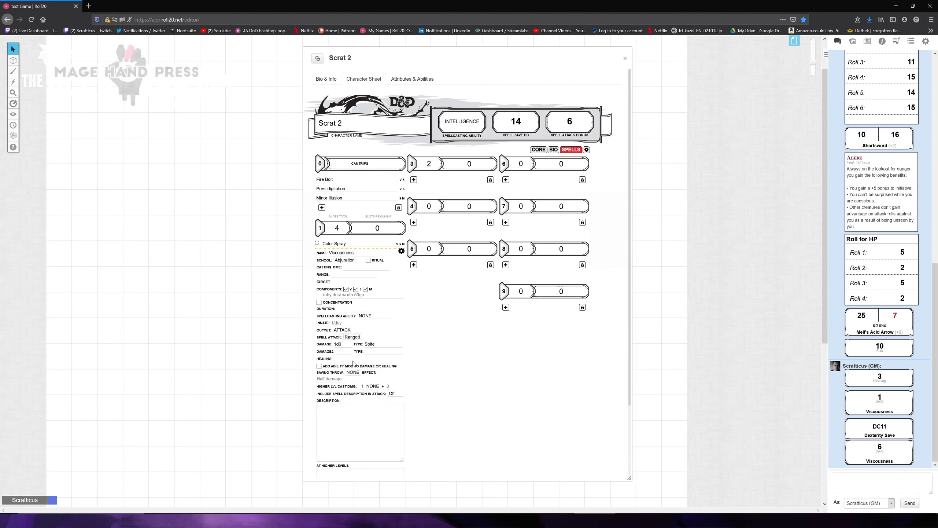
Close the spell's editing view, roll the Viscousness attack and its damage to the chat, and return to the core sheet.
{"action": "left_click", "coordinate": [401, 251]}
{"action": "left_click", "coordinate": [339, 254]}
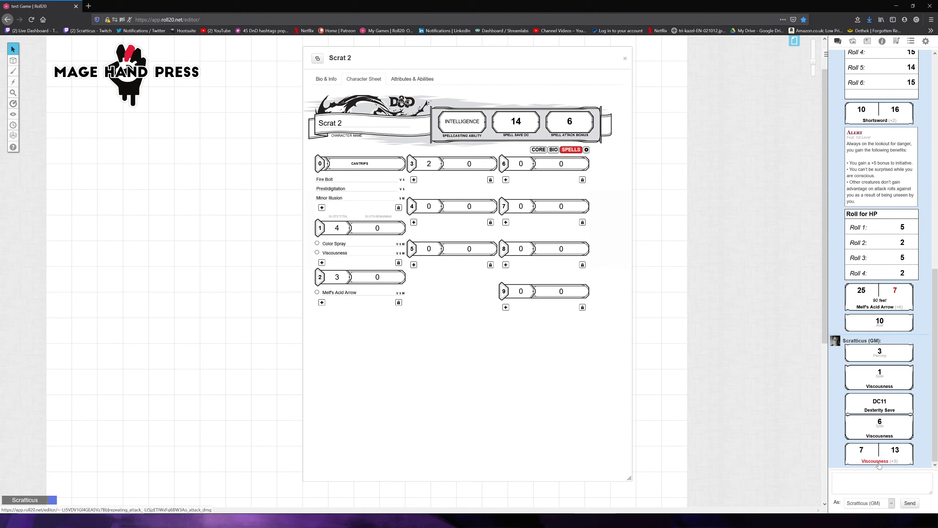
{"action": "left_click", "coordinate": [877, 462]}
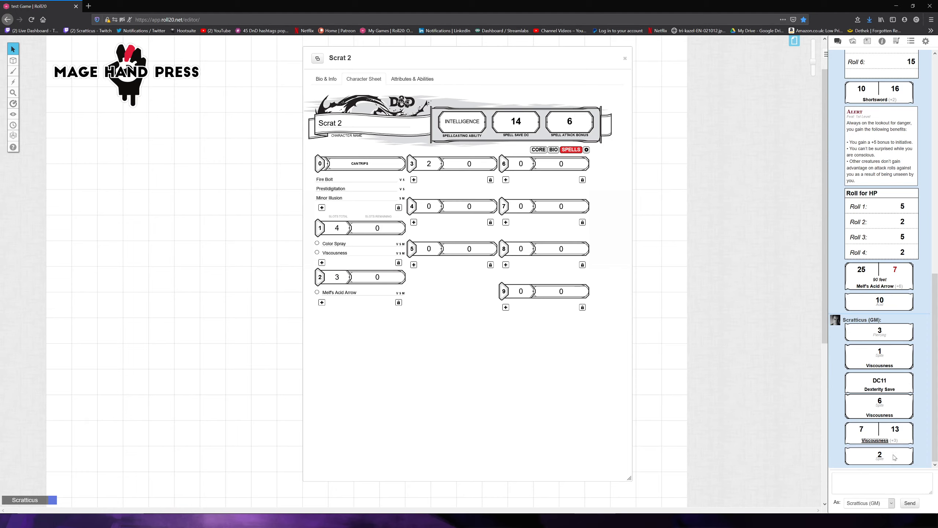
{"action": "left_click", "coordinate": [538, 150]}
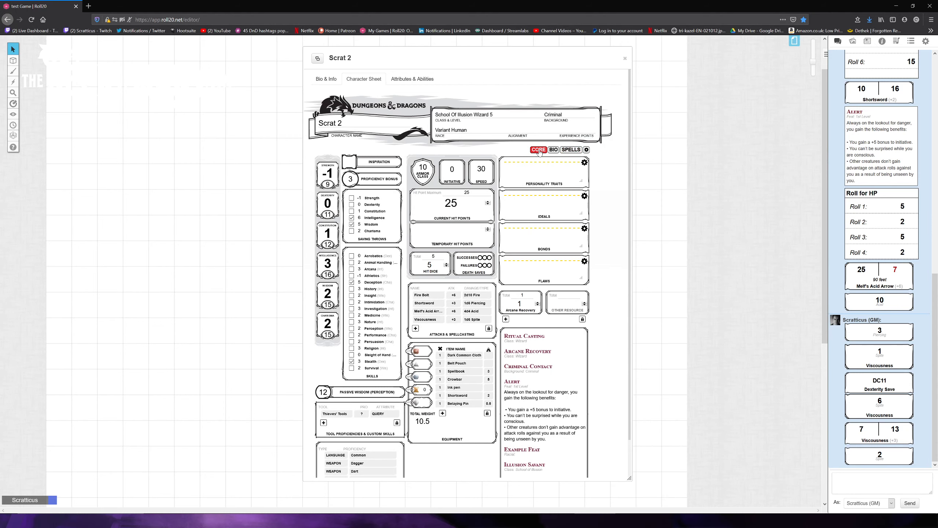